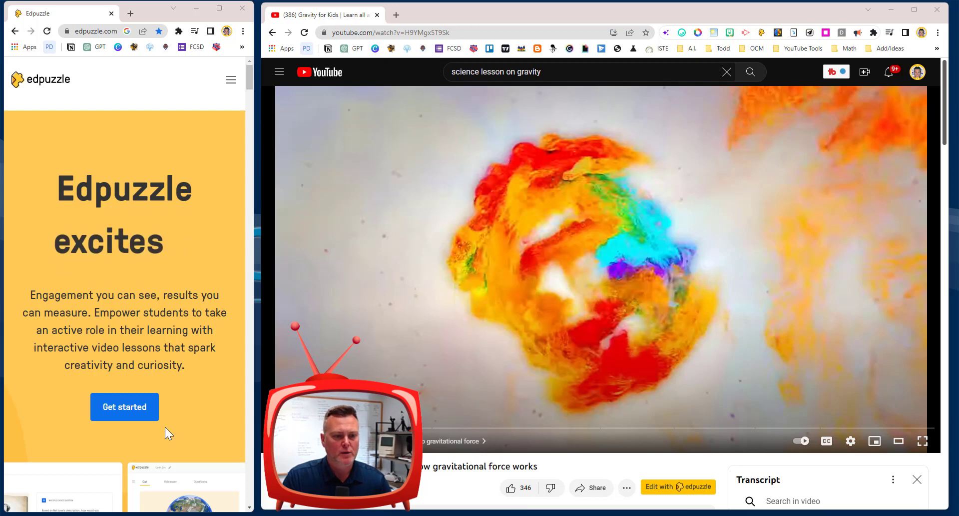
Step: Get started in Edpuzzle as a teacher and search it for the Gravity for Kids video using its copied YouTube URL
{"action": "left_click", "coordinate": [129, 413]}
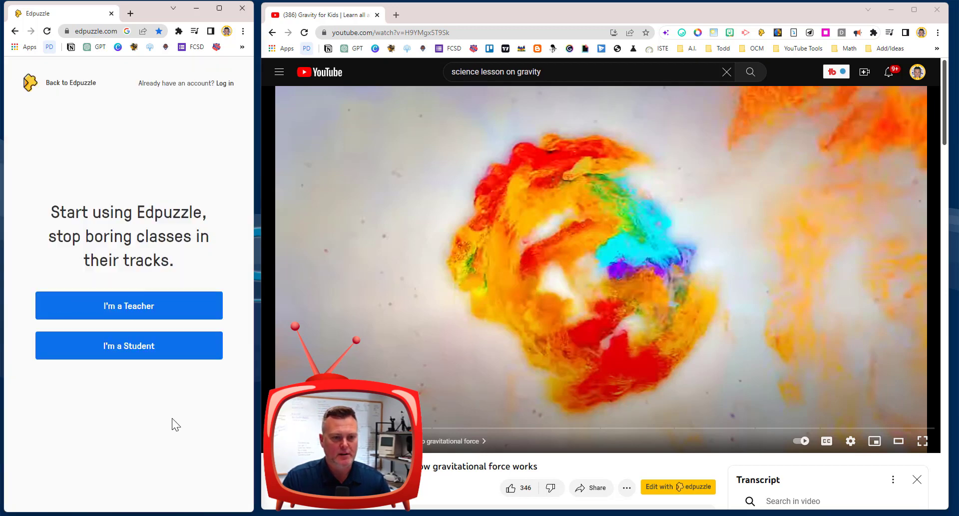
{"action": "left_click", "coordinate": [134, 304]}
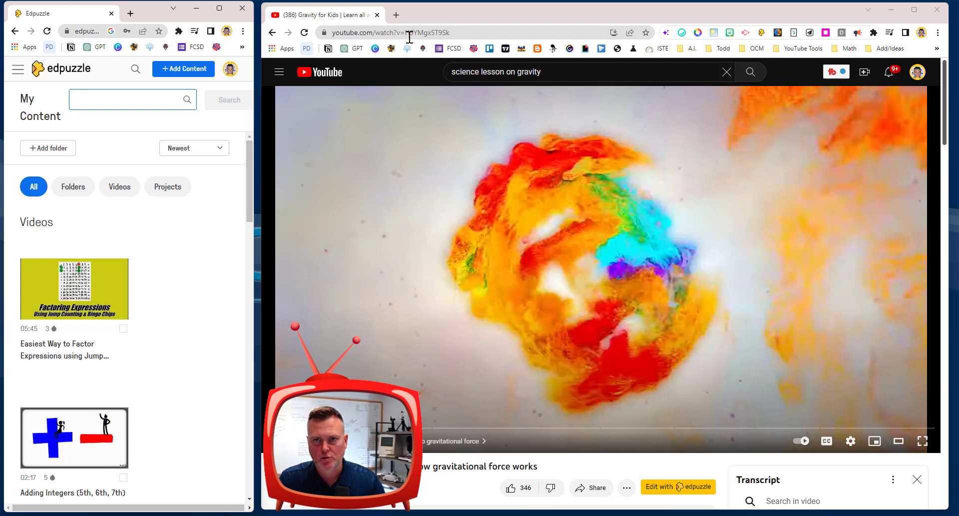
{"action": "left_click", "coordinate": [423, 31]}
{"action": "key", "text": "ctrl+c"}
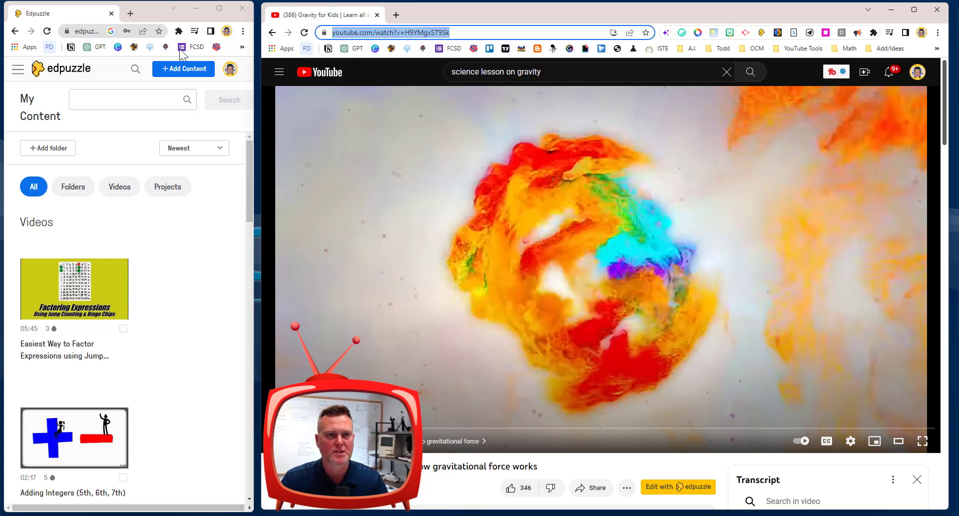
{"action": "left_click", "coordinate": [136, 70]}
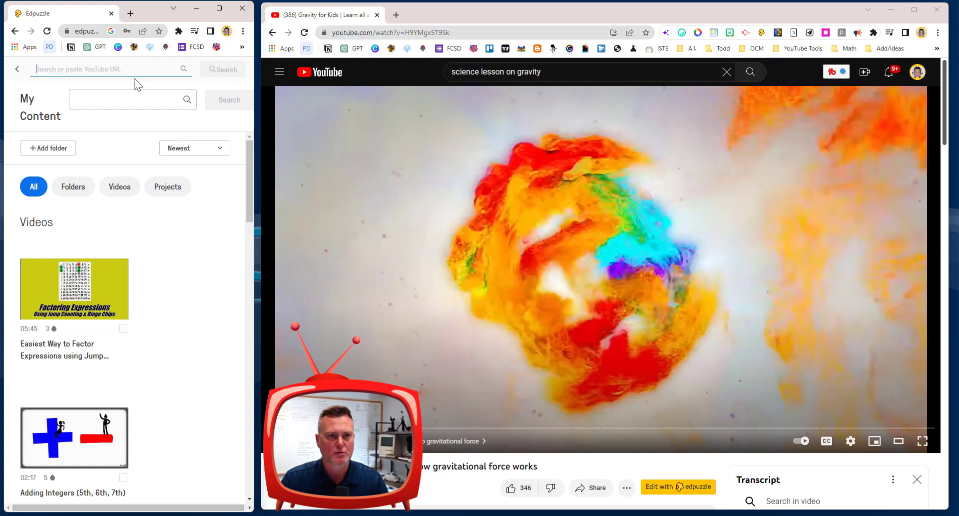
{"action": "key", "text": "ctrl+v"}
{"action": "left_click", "coordinate": [223, 71]}
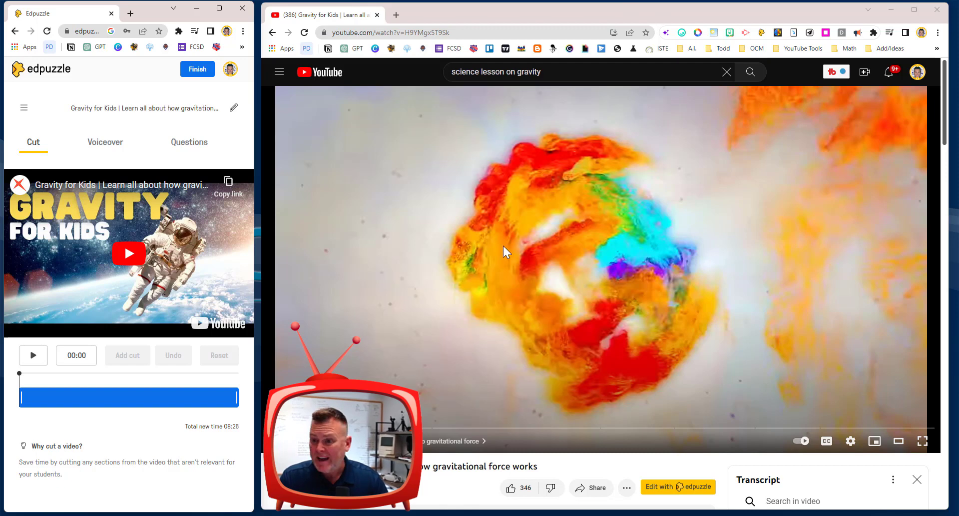
Step: Show the transcript of the Gravity for Kids video on YouTube
{"action": "scroll", "coordinate": [784, 391], "scroll_direction": "down", "scroll_amount": 2}
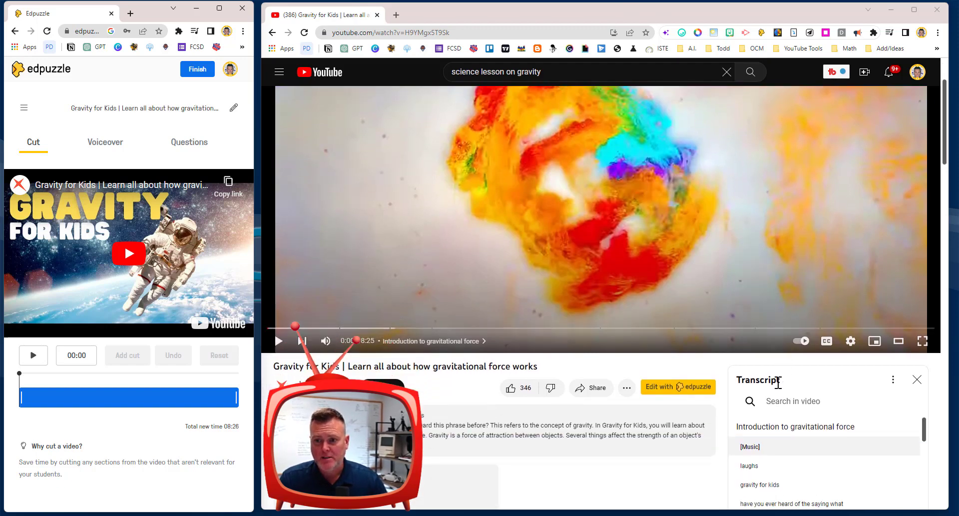
{"action": "scroll", "coordinate": [675, 450], "scroll_direction": "up", "scroll_amount": 2}
{"action": "left_click", "coordinate": [627, 487]}
{"action": "scroll", "coordinate": [630, 449], "scroll_direction": "down", "scroll_amount": 3}
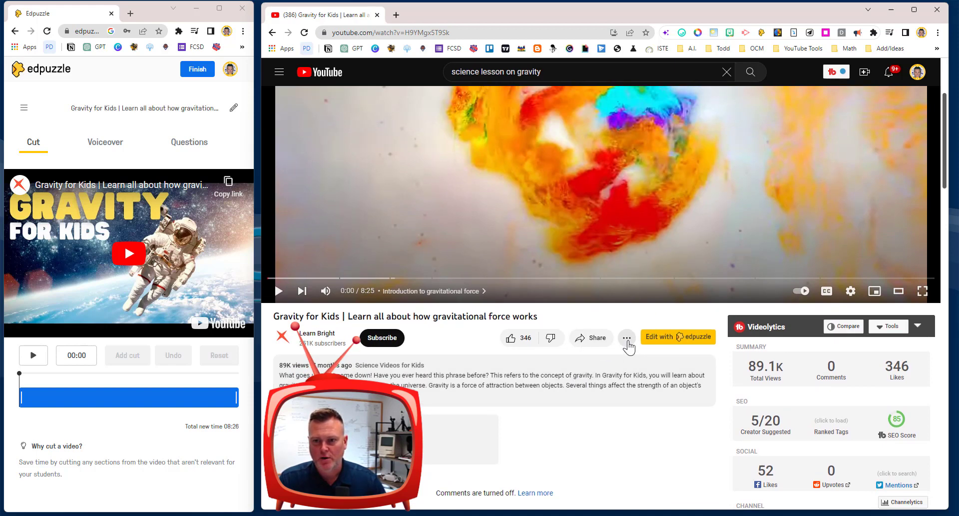
{"action": "left_click", "coordinate": [627, 339]}
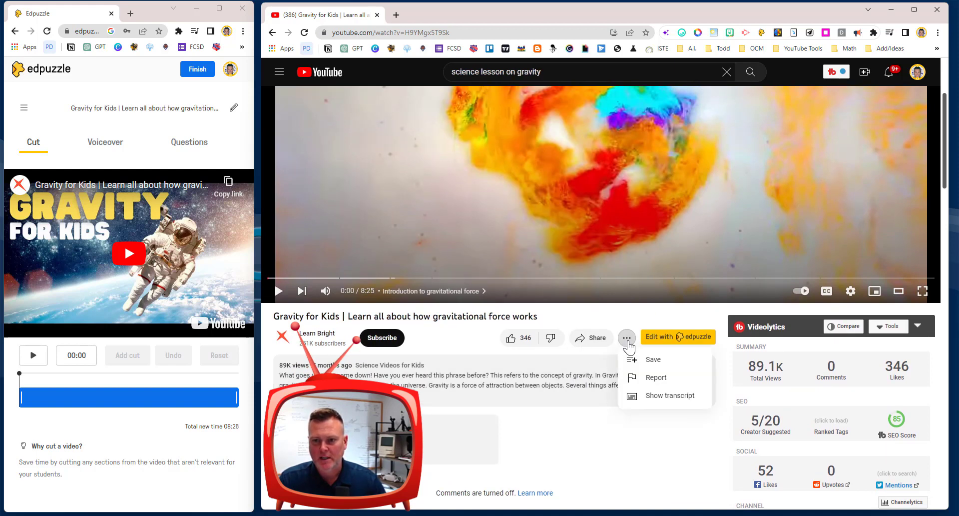
{"action": "left_click", "coordinate": [660, 404]}
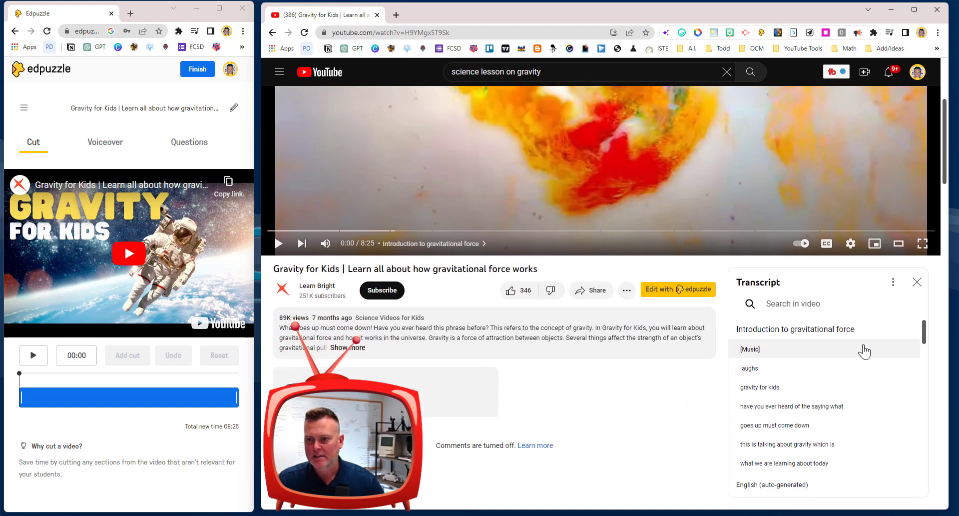
Step: Select and copy the video's transcript without timestamps, from "laughs" through to its end
{"action": "scroll", "coordinate": [849, 370], "scroll_direction": "down", "scroll_amount": 5}
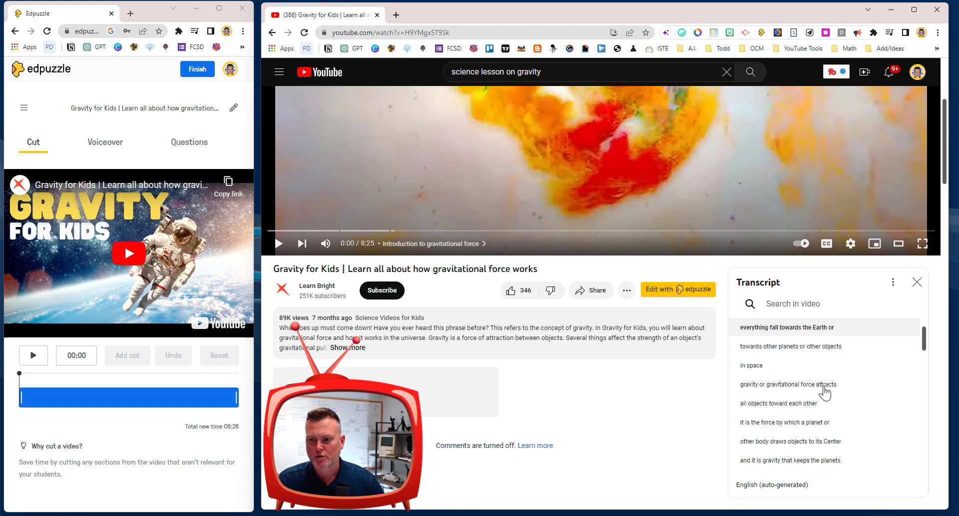
{"action": "scroll", "coordinate": [824, 392], "scroll_direction": "up", "scroll_amount": 6}
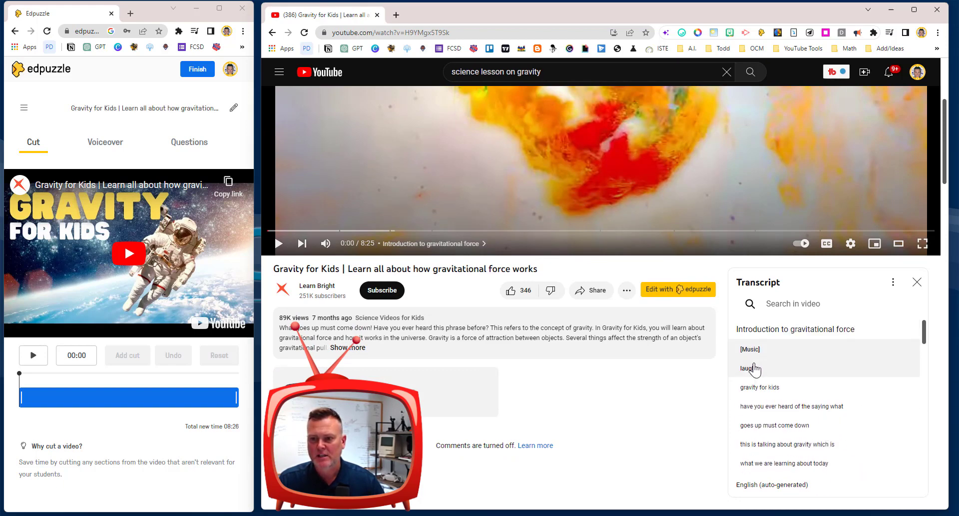
{"action": "left_click_drag", "start_coordinate": [741, 344], "coordinate": [748, 368]}
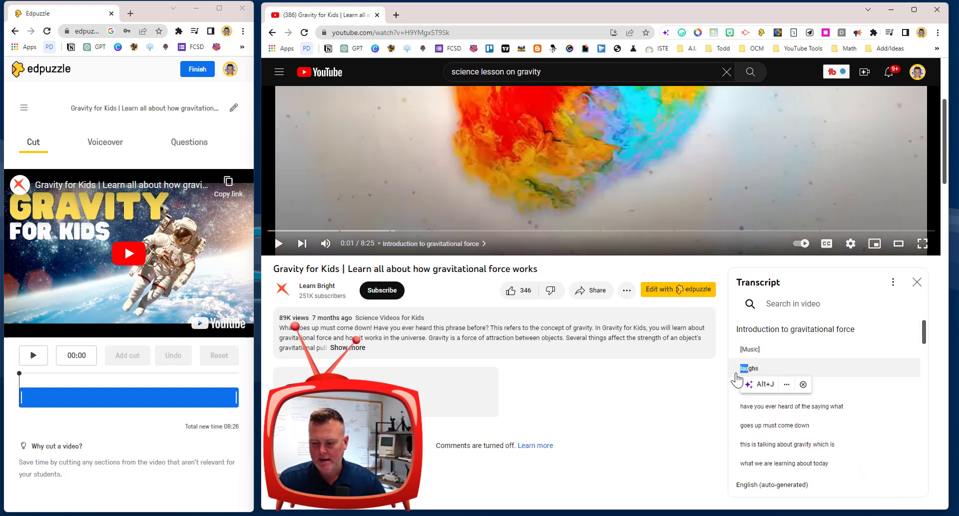
{"action": "left_click_drag", "start_coordinate": [744, 368], "coordinate": [799, 368]}
{"action": "left_click_drag", "start_coordinate": [740, 368], "coordinate": [400, 42]}
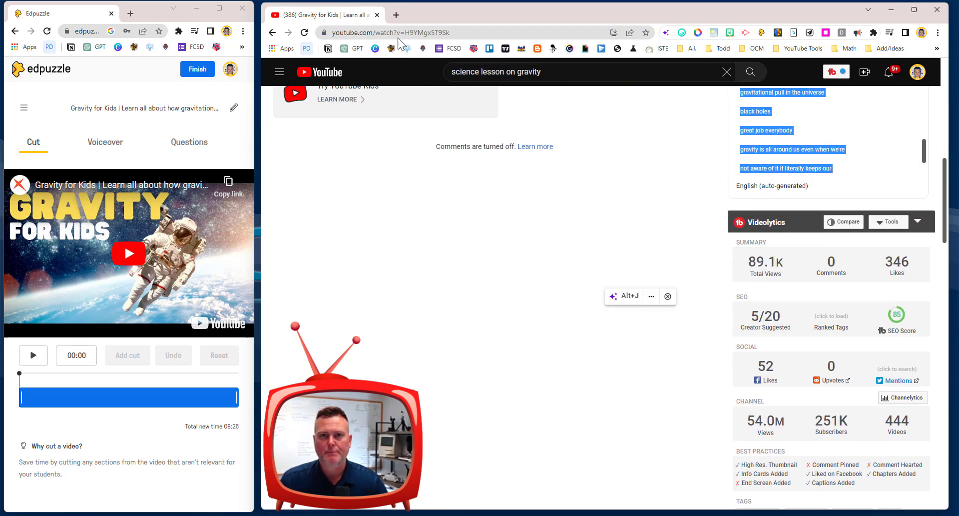
Step: In a new ChatGPT chat, send "Create 10 multiple choice questions based off of the following YouTube Video transcript and provide answers:" followed by the copied transcript
{"action": "left_click", "coordinate": [397, 14]}
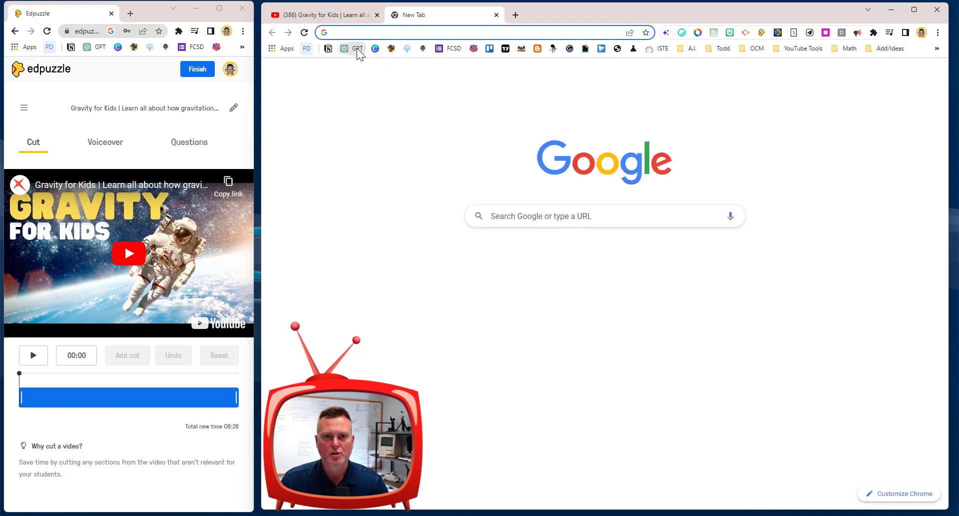
{"action": "left_click", "coordinate": [358, 49]}
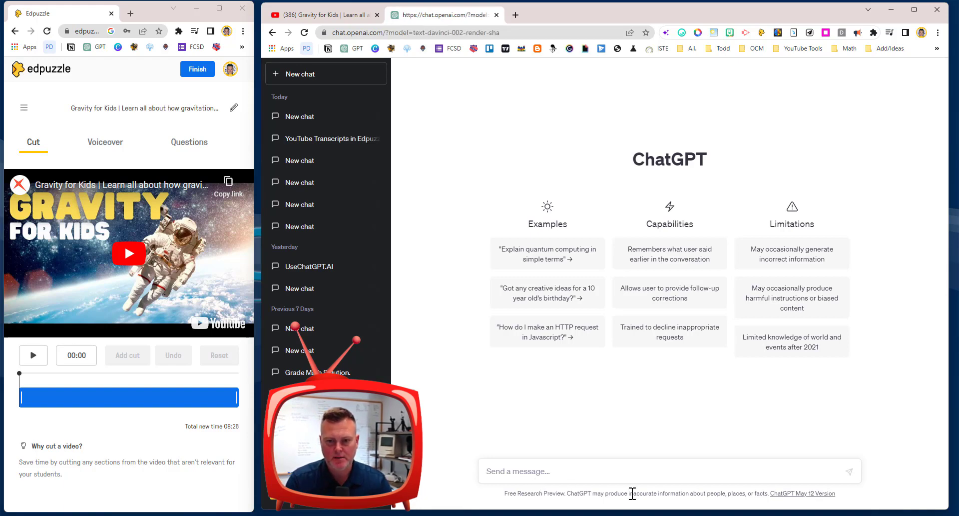
{"action": "left_click", "coordinate": [516, 473]}
{"action": "type", "text": "Create 10 m"}
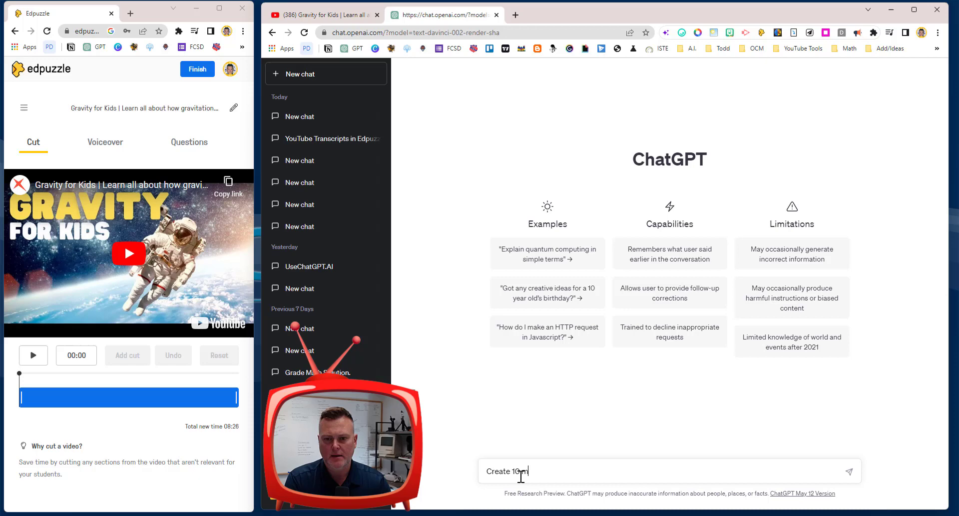
{"action": "type", "text": "ultiple choice questions based off of the following"}
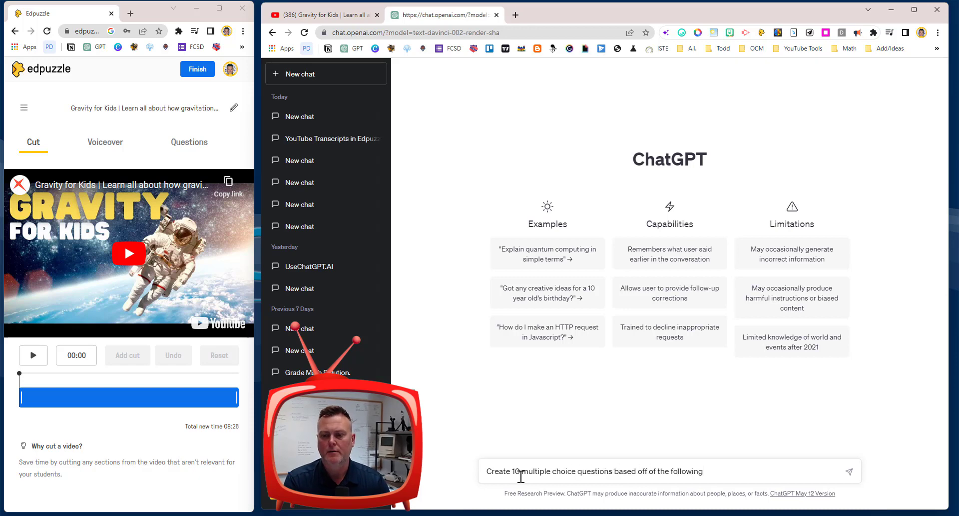
{"action": "type", "text": " YouTube Video transcript and provide answers:"}
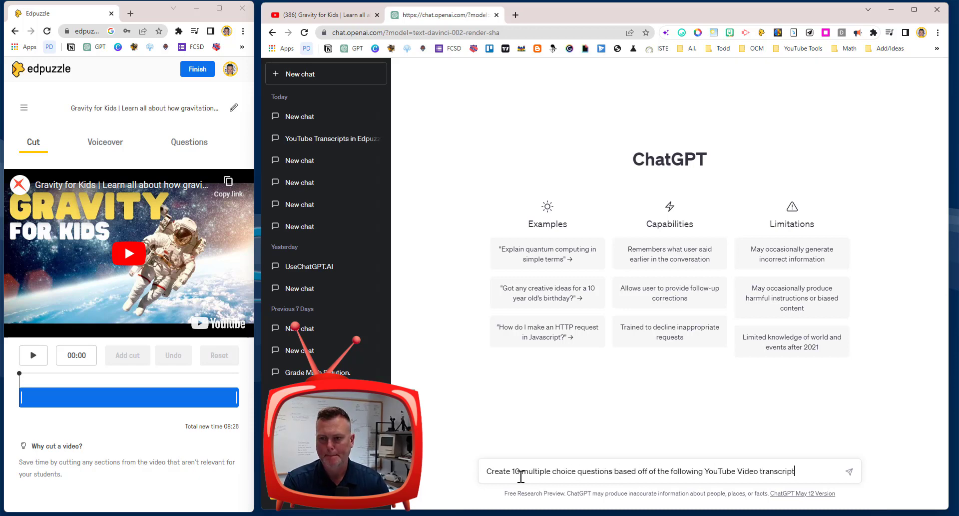
{"action": "key", "text": "shift+Return"}
{"action": "key", "text": "ctrl+v"}
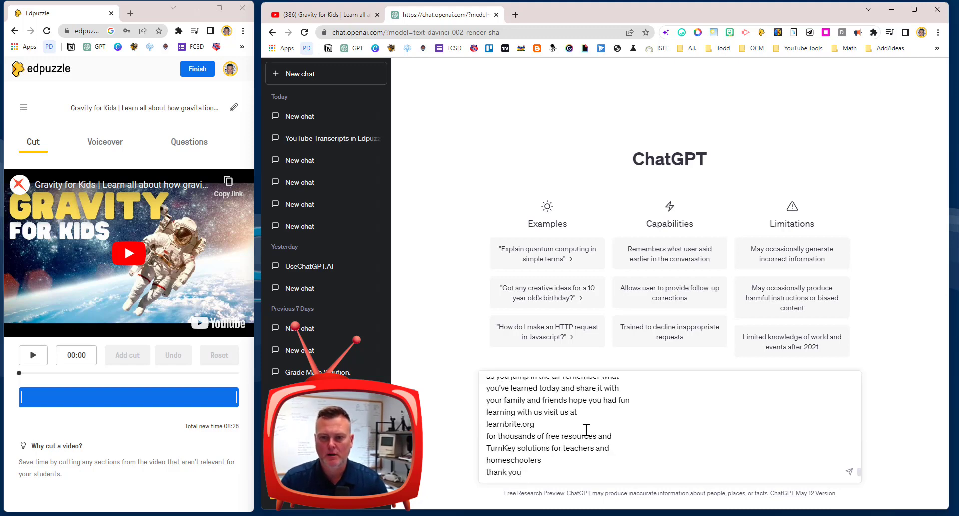
{"action": "key", "text": "Return"}
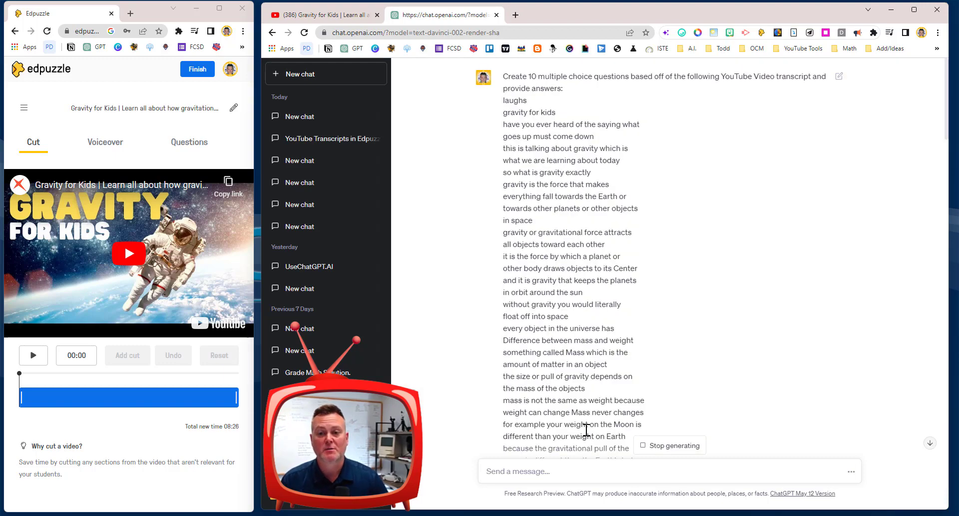
{"action": "scroll", "coordinate": [607, 373], "scroll_direction": "down", "scroll_amount": 15}
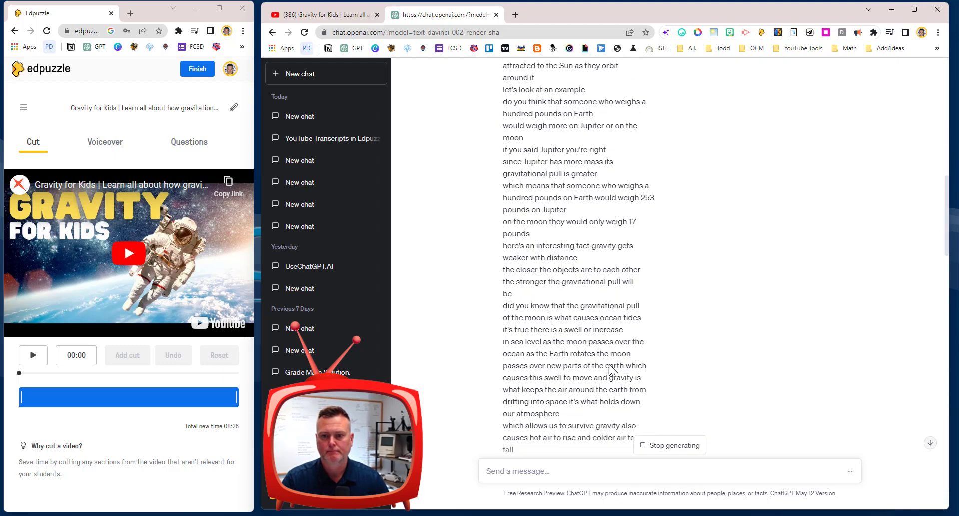
{"action": "scroll", "coordinate": [612, 360], "scroll_direction": "down", "scroll_amount": 15}
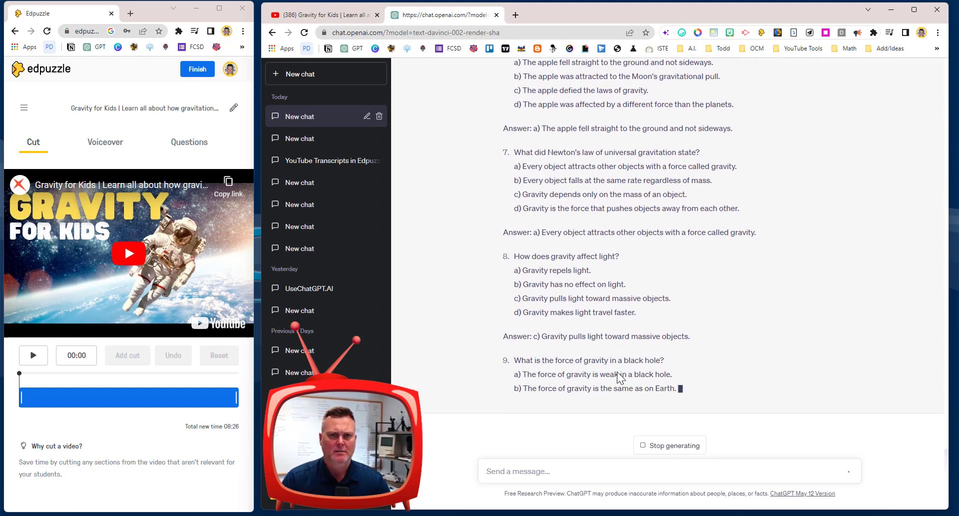
Step: Return to the YouTube video and turn on timestamps in its transcript
{"action": "left_click", "coordinate": [328, 20]}
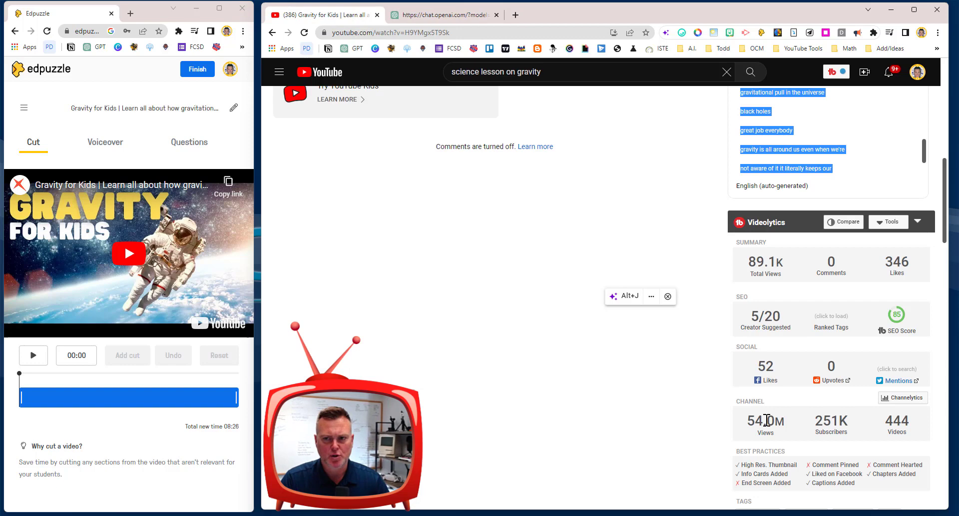
{"action": "scroll", "coordinate": [733, 336], "scroll_direction": "up", "scroll_amount": 6}
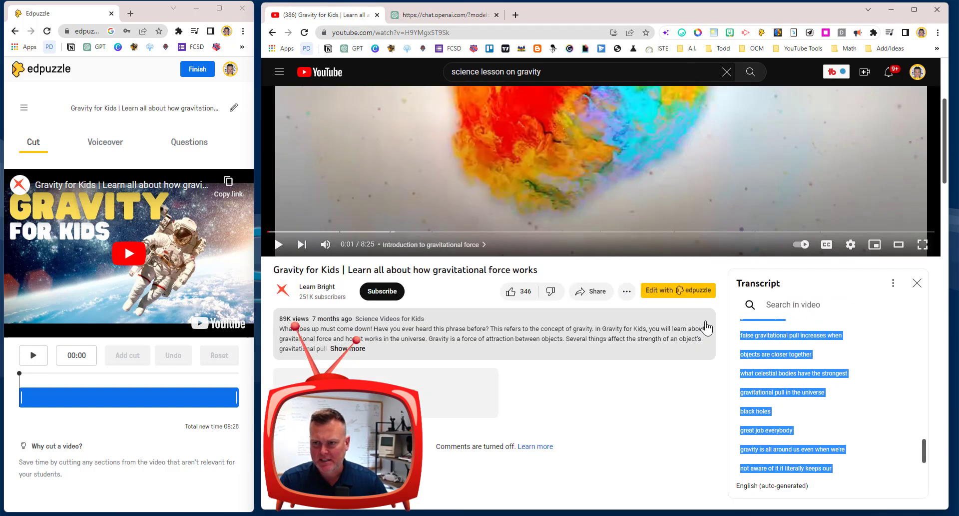
{"action": "left_click", "coordinate": [893, 283]}
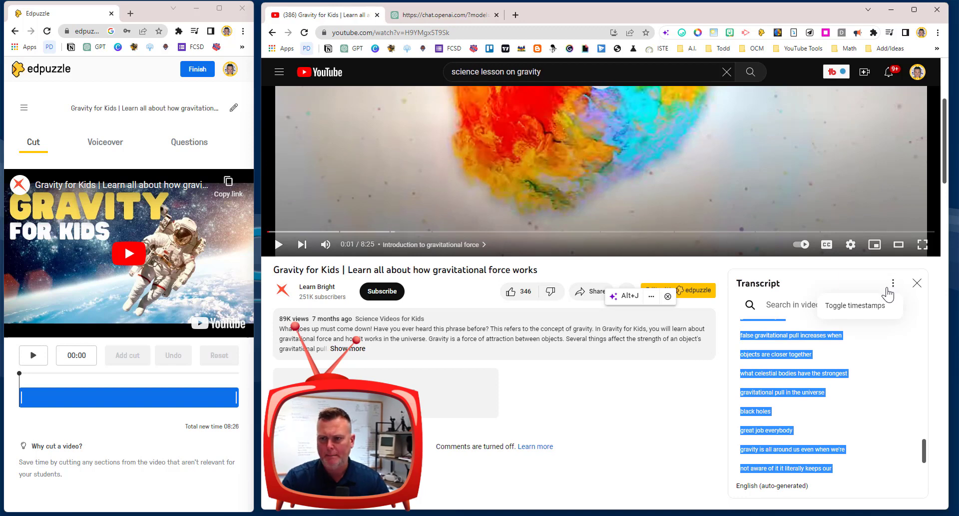
{"action": "left_click", "coordinate": [868, 305]}
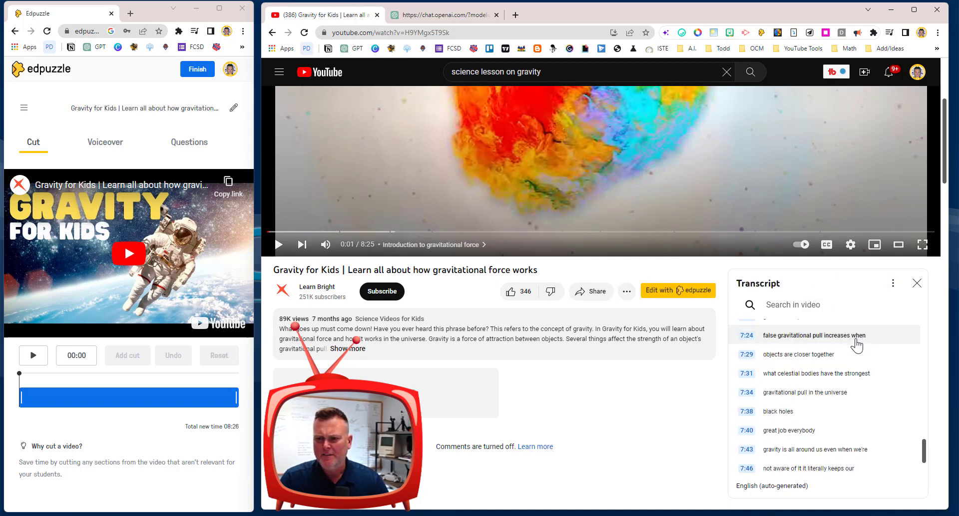
Step: Select and copy the entire timestamped transcript, from 0:00 to the closing "thank you" line
{"action": "scroll", "coordinate": [857, 345], "scroll_direction": "up", "scroll_amount": 10}
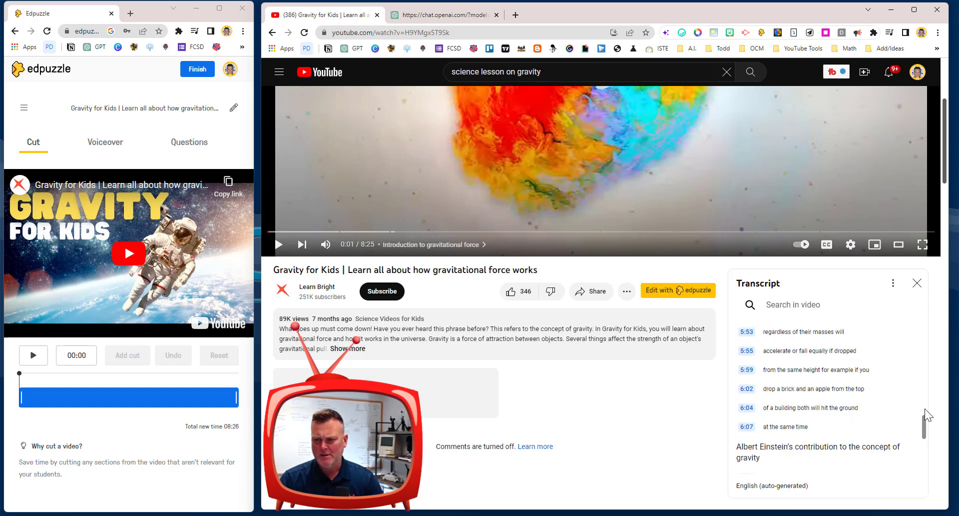
{"action": "left_click_drag", "start_coordinate": [925, 409], "coordinate": [924, 290]}
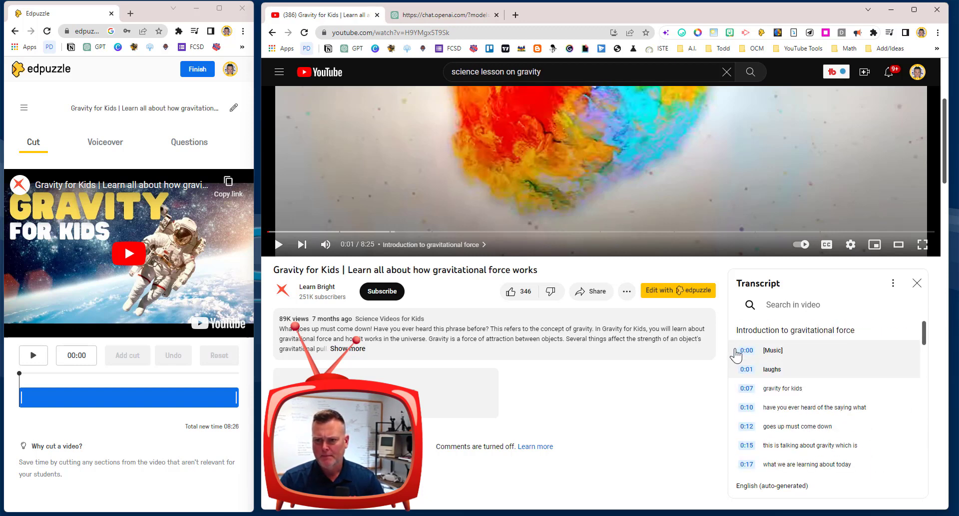
{"action": "left_click_drag", "start_coordinate": [736, 353], "coordinate": [828, 463]}
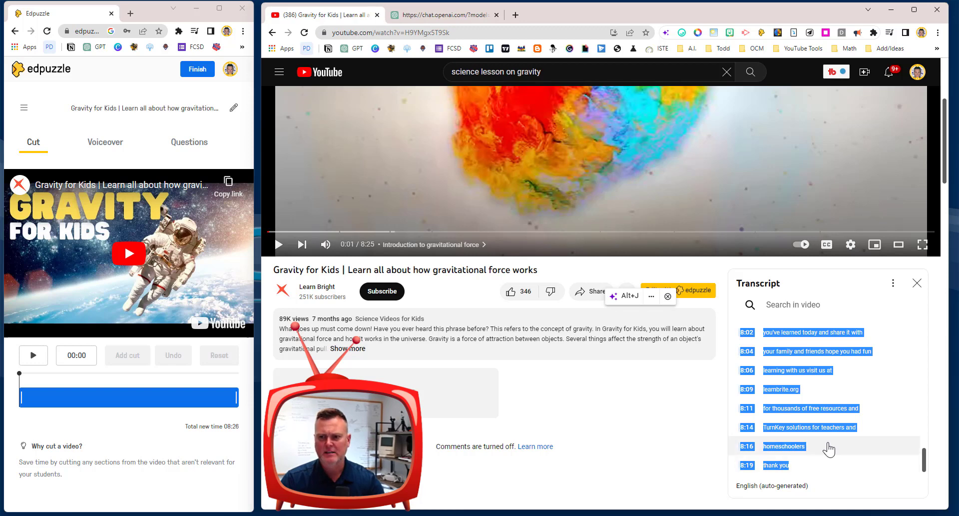
Step: Return to the ChatGPT conversation, paste the timestamped transcript into the message, and insert an empty line above 0:00
{"action": "left_click", "coordinate": [422, 15]}
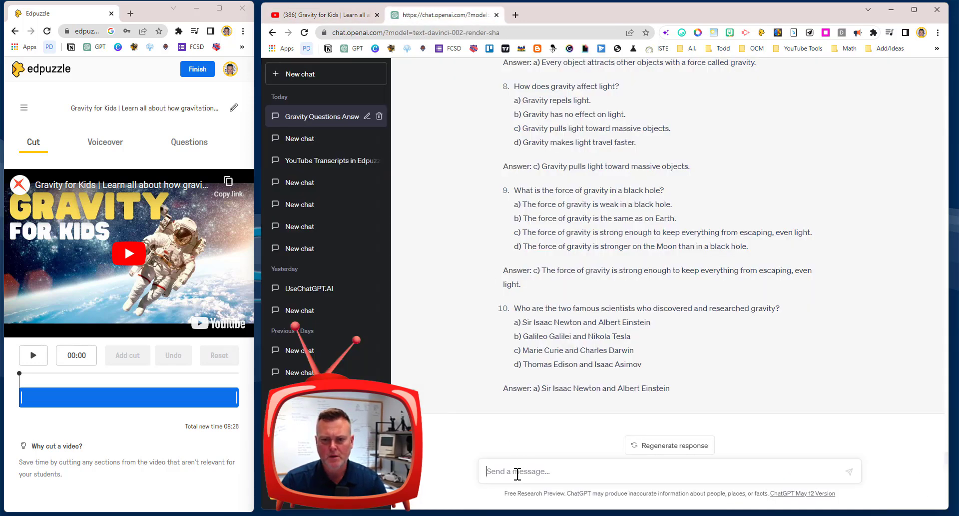
{"action": "key", "text": "ctrl+v"}
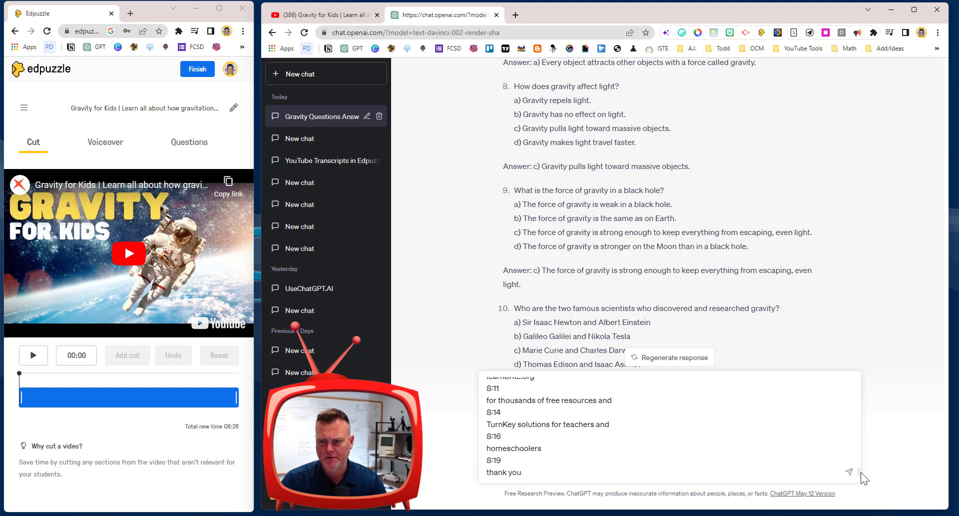
{"action": "scroll", "coordinate": [860, 450], "scroll_direction": "up", "scroll_amount": 20}
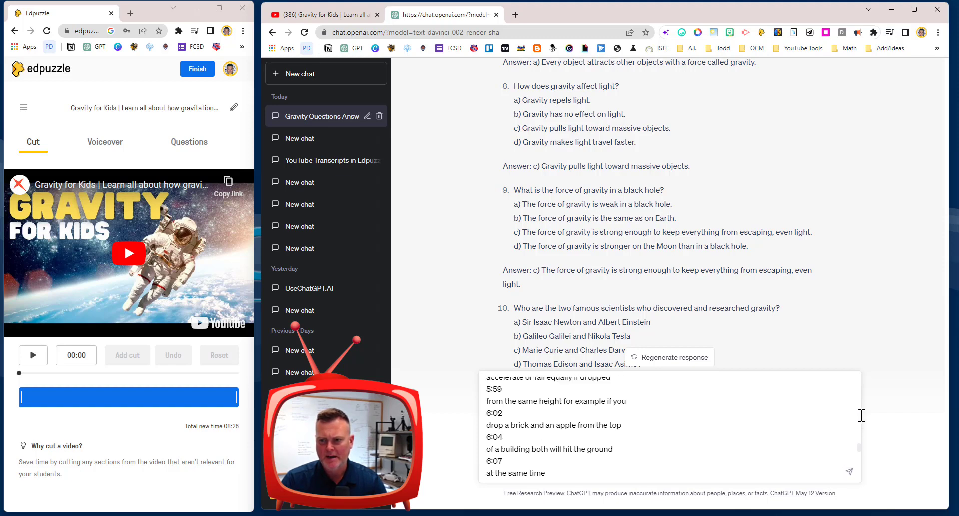
{"action": "left_click", "coordinate": [481, 387]}
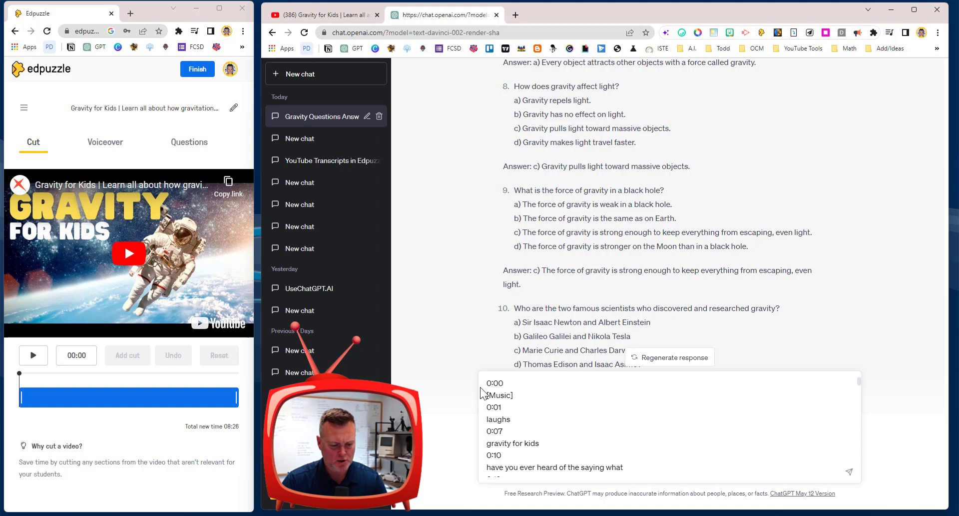
{"action": "key", "text": "shift+Return"}
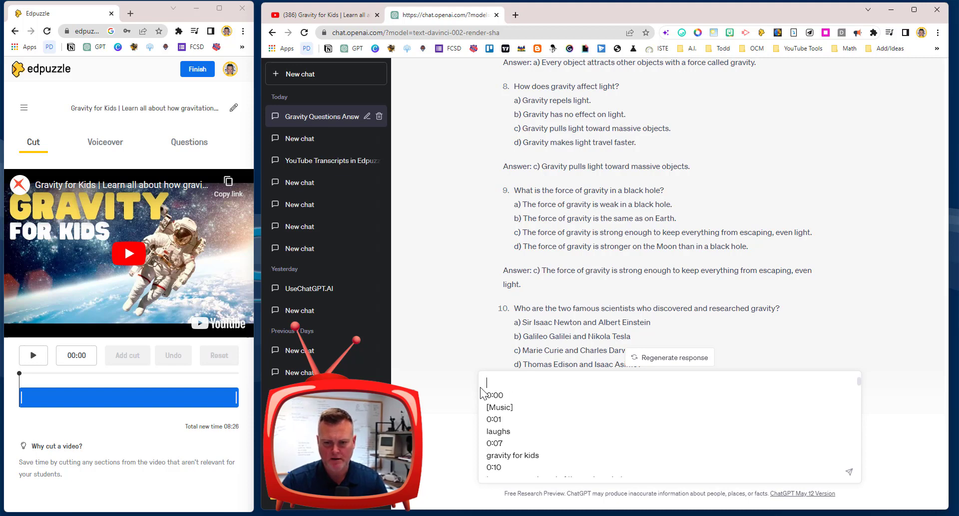
Step: Copy the earlier prompt "Create 10 multiple choice questions based off of the following YouTube Video transcript and provide answers:" and paste it above the new transcript
{"action": "scroll", "coordinate": [540, 224], "scroll_direction": "up", "scroll_amount": 15}
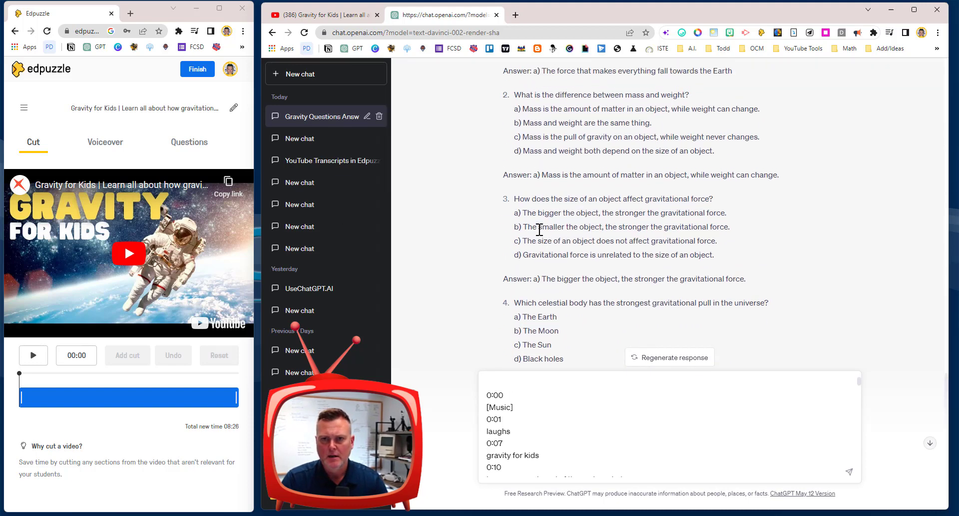
{"action": "scroll", "coordinate": [529, 229], "scroll_direction": "up", "scroll_amount": 1}
{"action": "scroll", "coordinate": [502, 258], "scroll_direction": "up", "scroll_amount": 10}
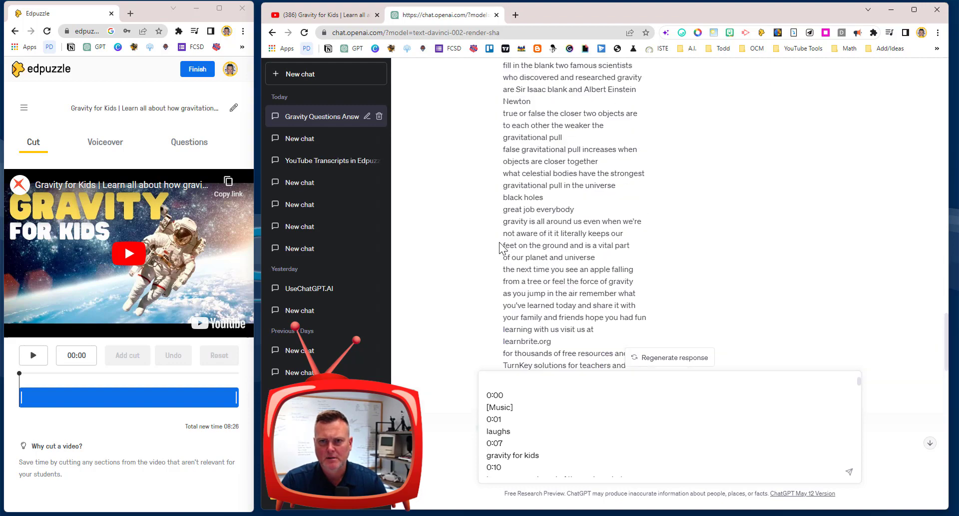
{"action": "scroll", "coordinate": [504, 255], "scroll_direction": "up", "scroll_amount": 10}
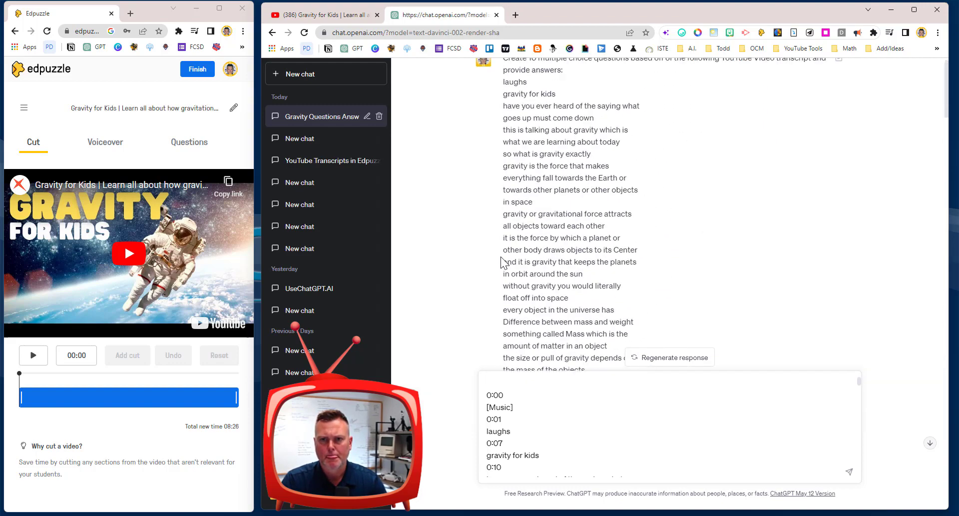
{"action": "left_click_drag", "start_coordinate": [506, 77], "coordinate": [565, 91]}
{"action": "key", "text": "ctrl+c"}
{"action": "scroll", "coordinate": [604, 220], "scroll_direction": "down", "scroll_amount": 15}
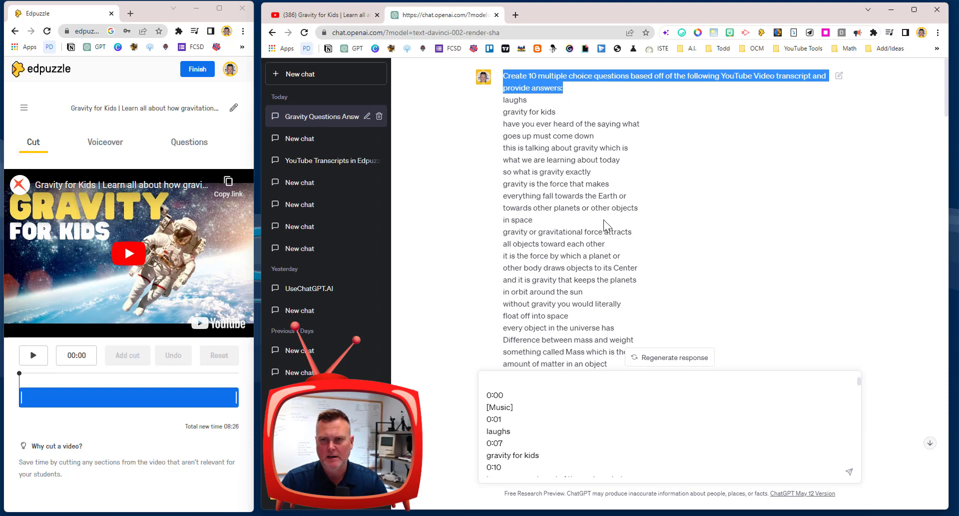
{"action": "left_click", "coordinate": [494, 380]}
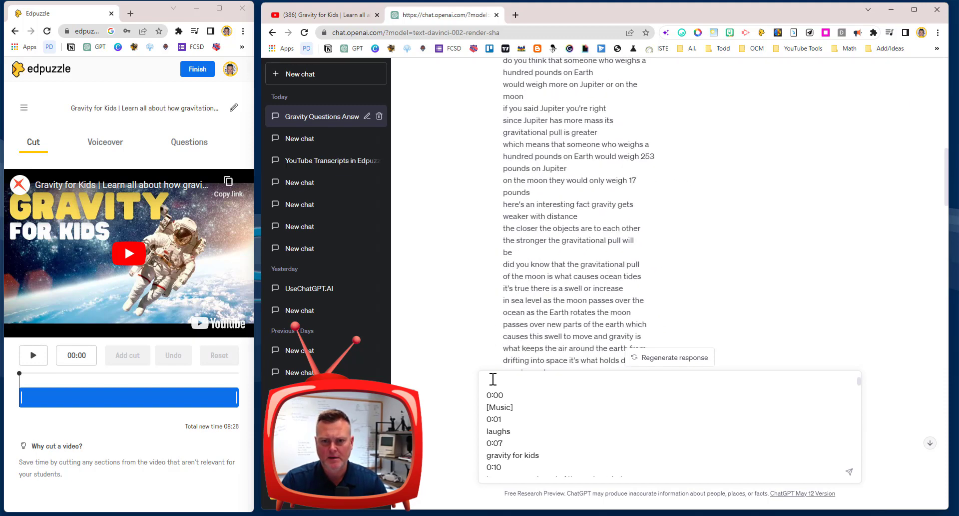
{"action": "key", "text": "ctrl+v"}
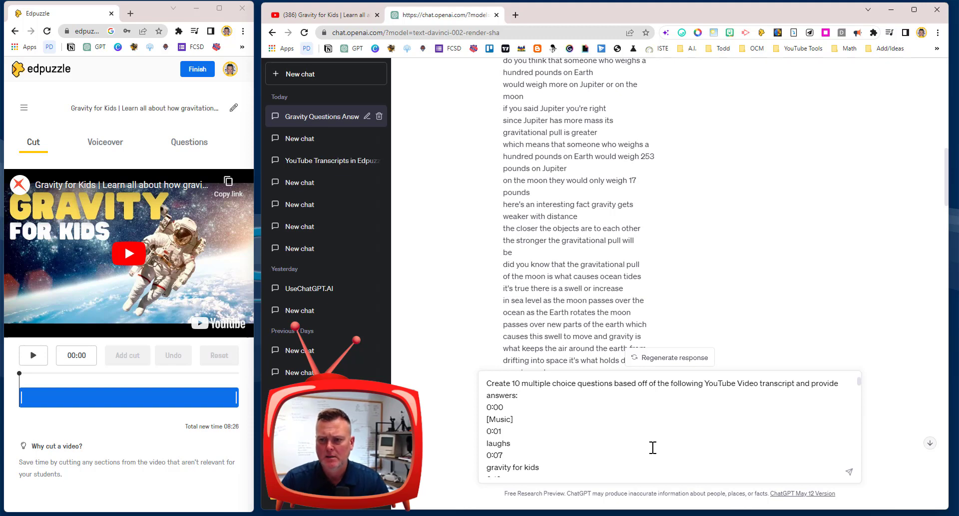
Step: Reword the prompt's ending after "transcript" to ". Provide answers and the exact place/time in the video that I should ask the question." and send the message
{"action": "left_click_drag", "start_coordinate": [816, 384], "coordinate": [795, 383]}
{"action": "type", "text": ". P"}
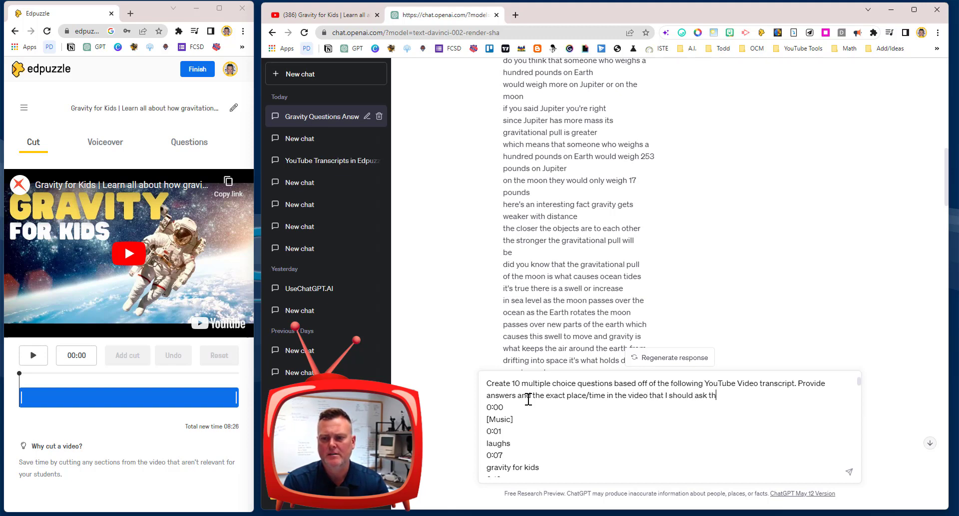
{"action": "type", "text": "uesti"}
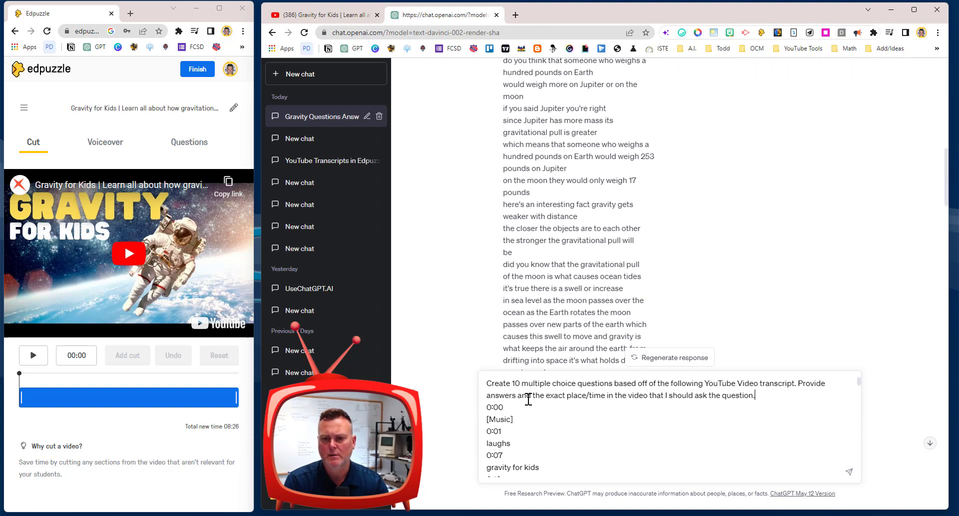
{"action": "type", "text": "on."}
{"action": "key", "text": "Return"}
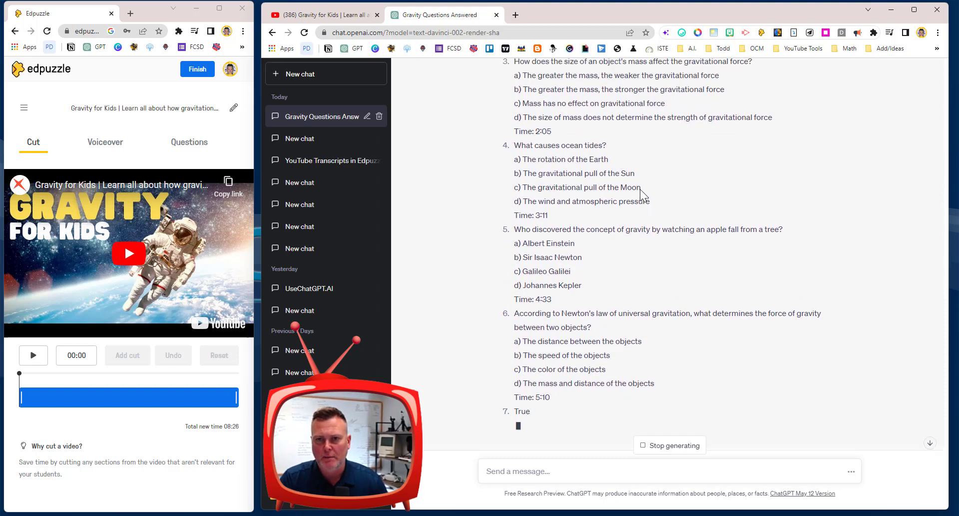
Step: Play the gravity video in Edpuzzle from 02:05, the time suggested for question 3, and pause it at 02:45
{"action": "scroll", "coordinate": [598, 206], "scroll_direction": "up", "scroll_amount": 3}
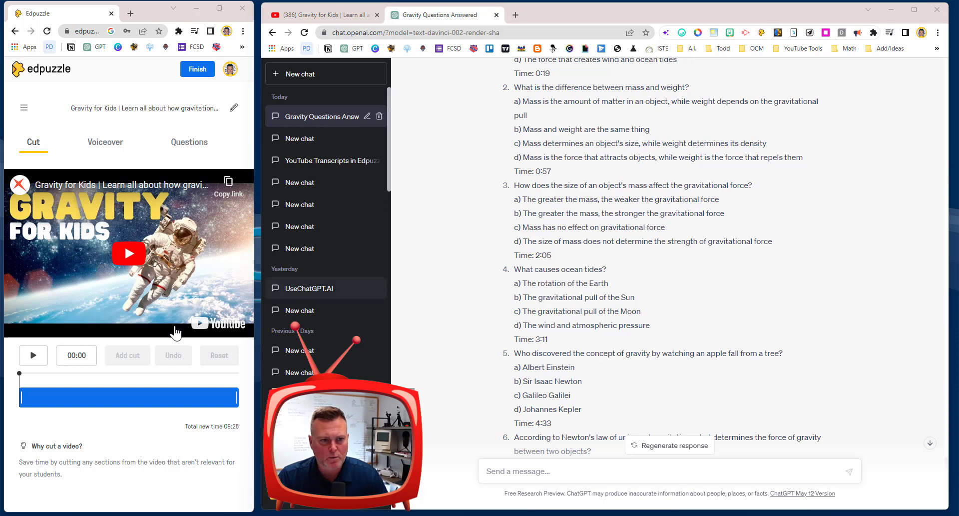
{"action": "left_click", "coordinate": [33, 356]}
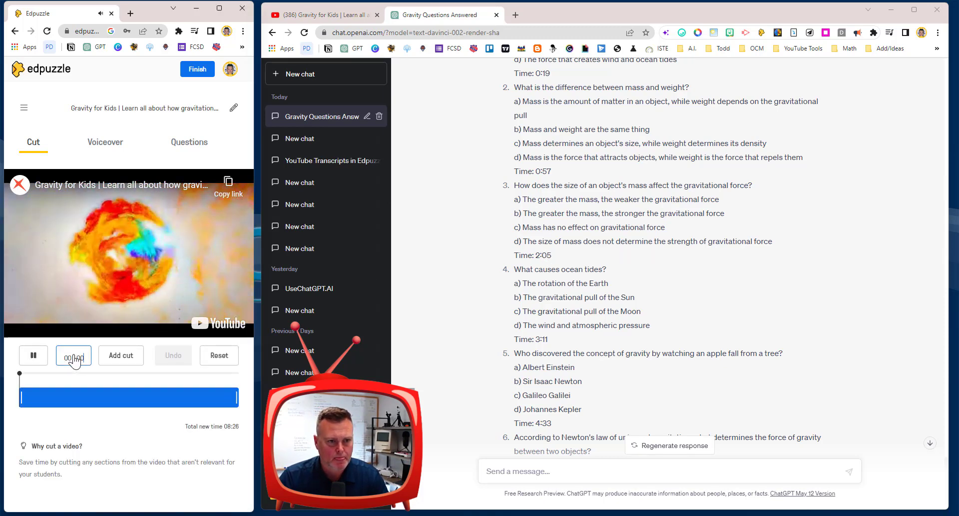
{"action": "left_click", "coordinate": [76, 358]}
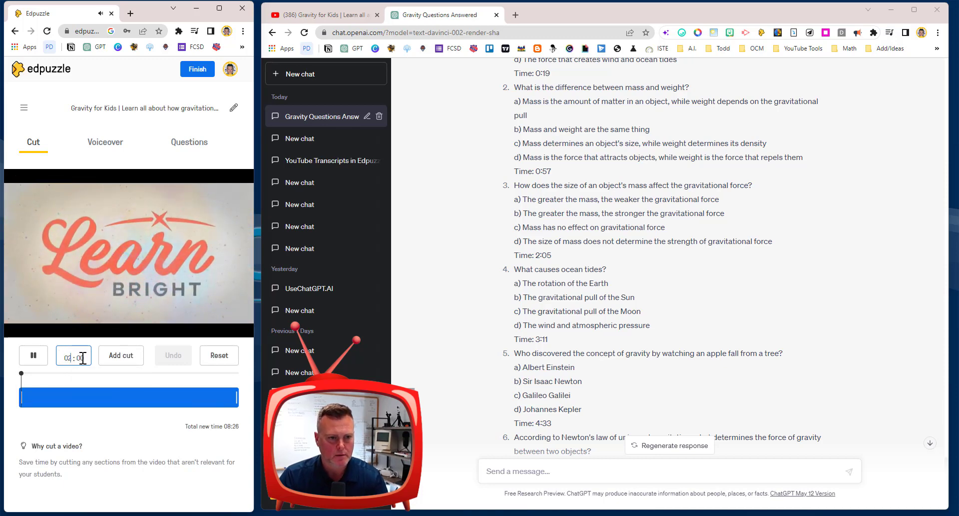
{"action": "type", "text": "02 : 05"}
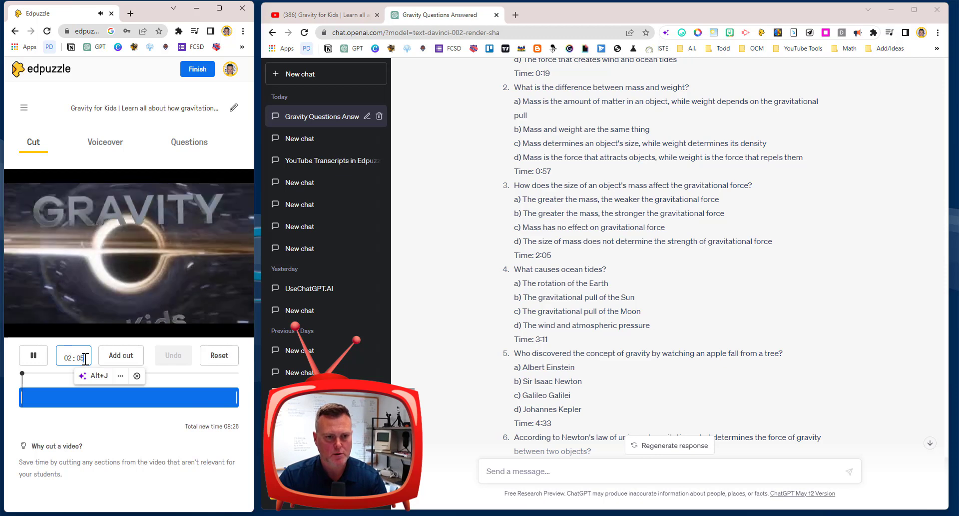
{"action": "key", "text": "Return"}
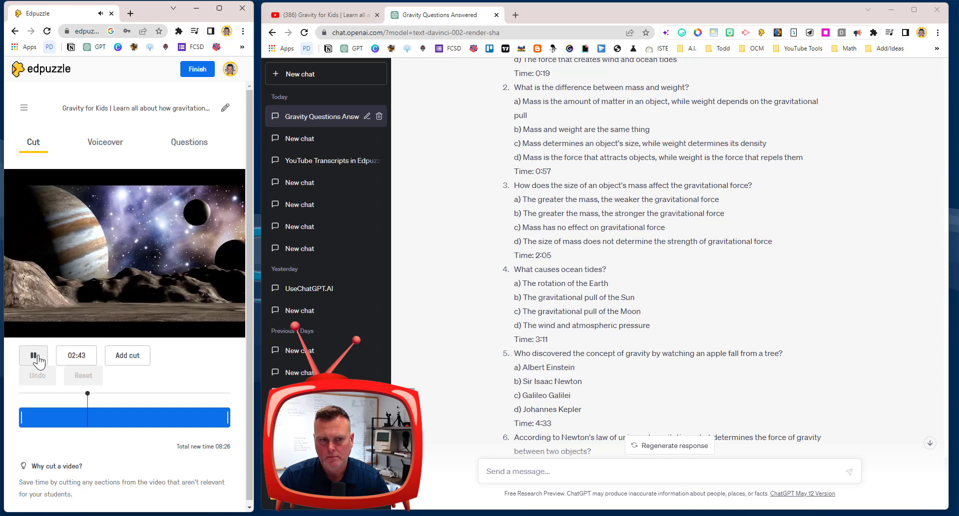
{"action": "left_click", "coordinate": [38, 357]}
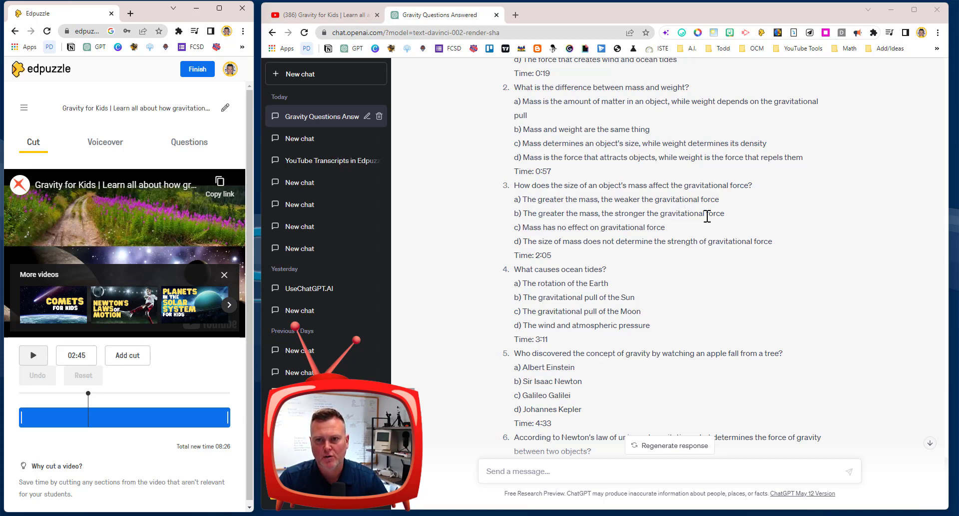
Step: Widen the Edpuzzle window and start a new multiple-choice question at 2:45 in the video
{"action": "scroll", "coordinate": [711, 216], "scroll_direction": "down", "scroll_amount": 10}
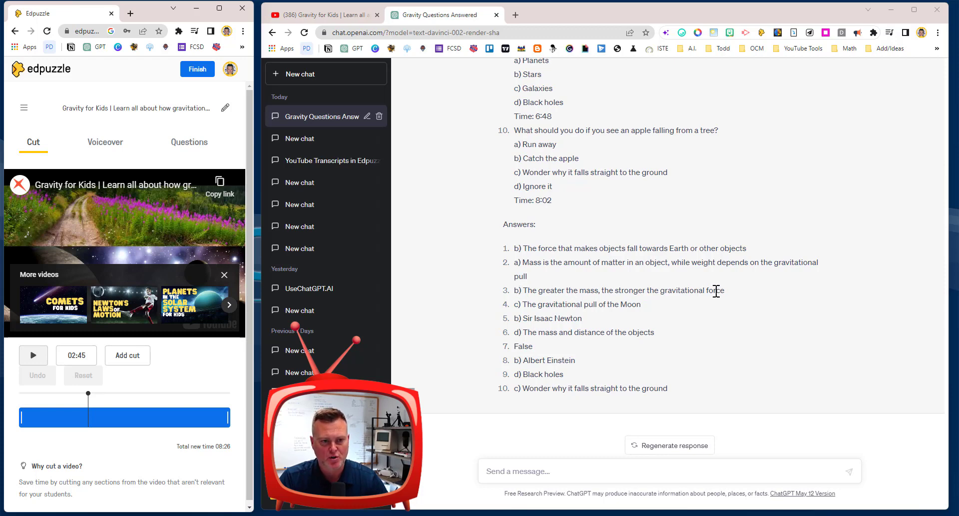
{"action": "scroll", "coordinate": [660, 295], "scroll_direction": "up", "scroll_amount": 9}
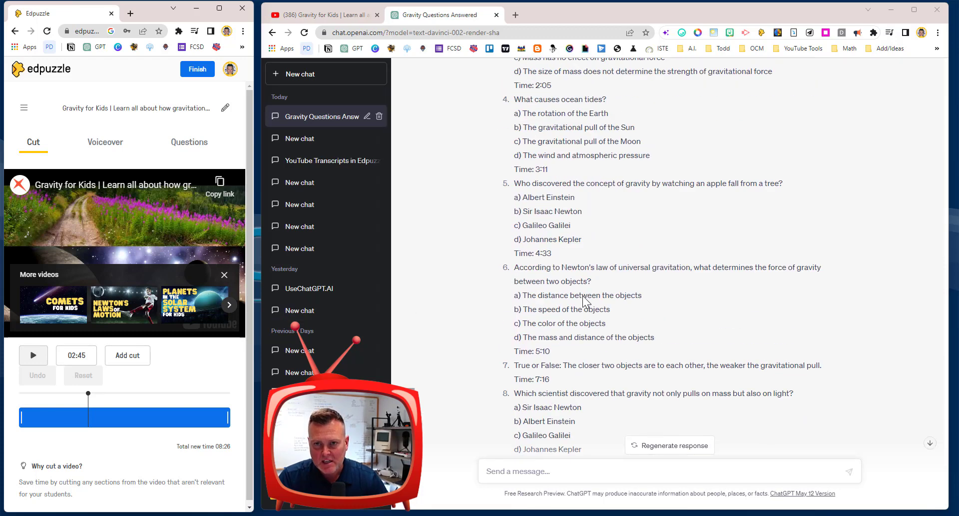
{"action": "scroll", "coordinate": [585, 300], "scroll_direction": "up", "scroll_amount": 6}
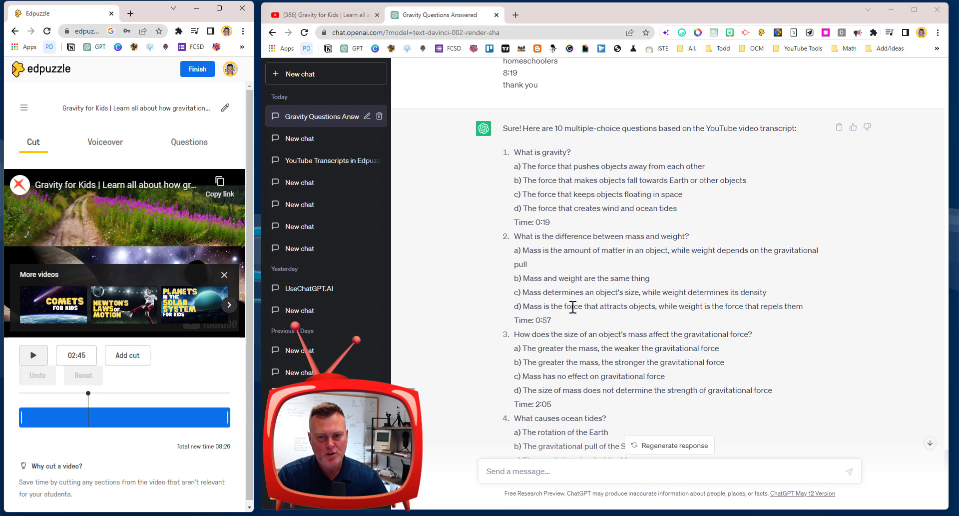
{"action": "scroll", "coordinate": [575, 306], "scroll_direction": "down", "scroll_amount": 3}
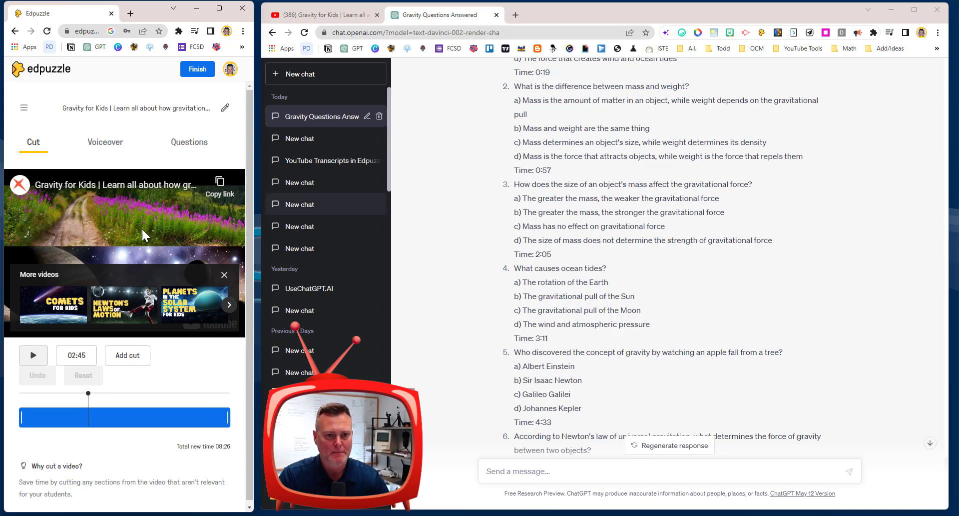
{"action": "left_click", "coordinate": [224, 276]}
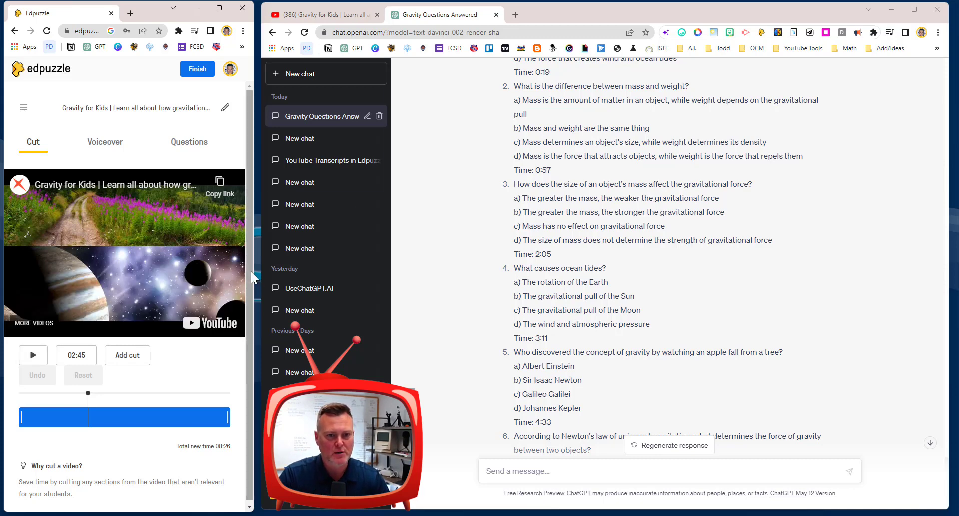
{"action": "left_click_drag", "start_coordinate": [254, 272], "coordinate": [376, 286]}
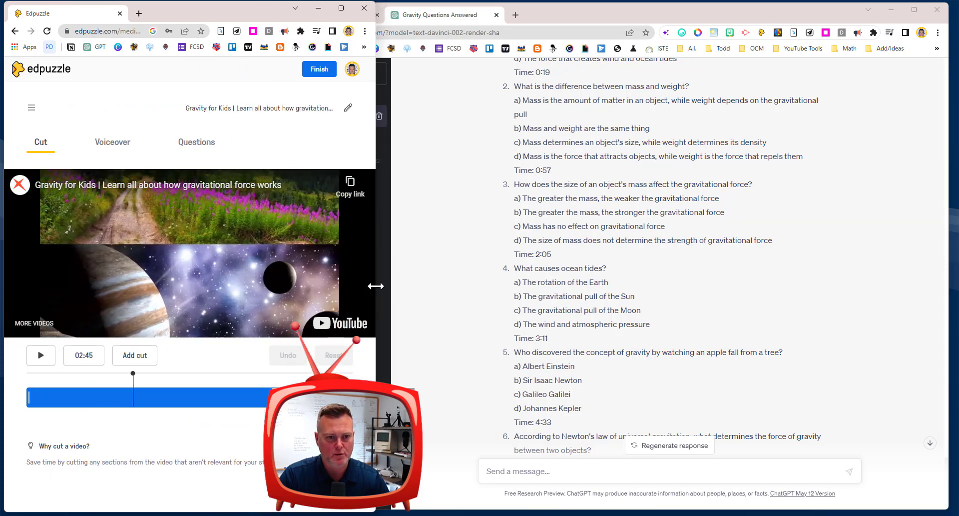
{"action": "left_click", "coordinate": [197, 148]}
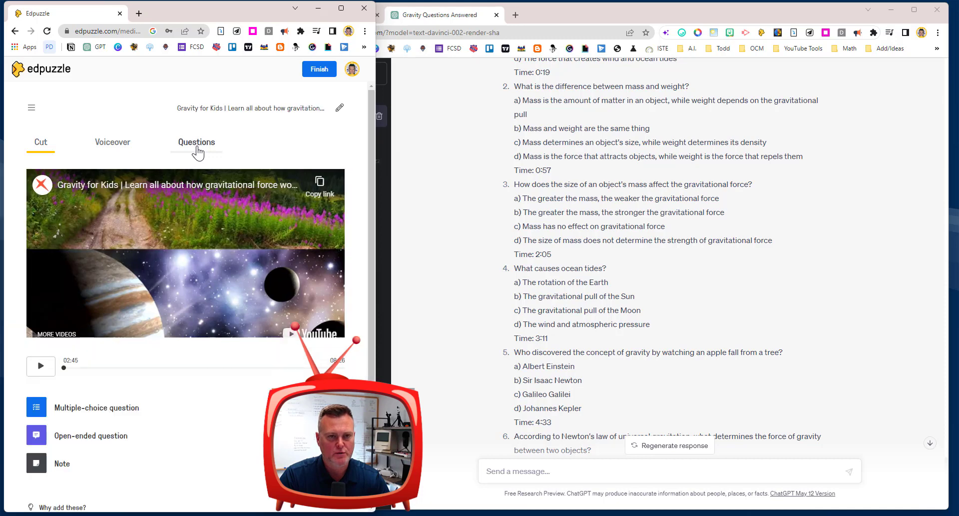
{"action": "left_click", "coordinate": [93, 419]}
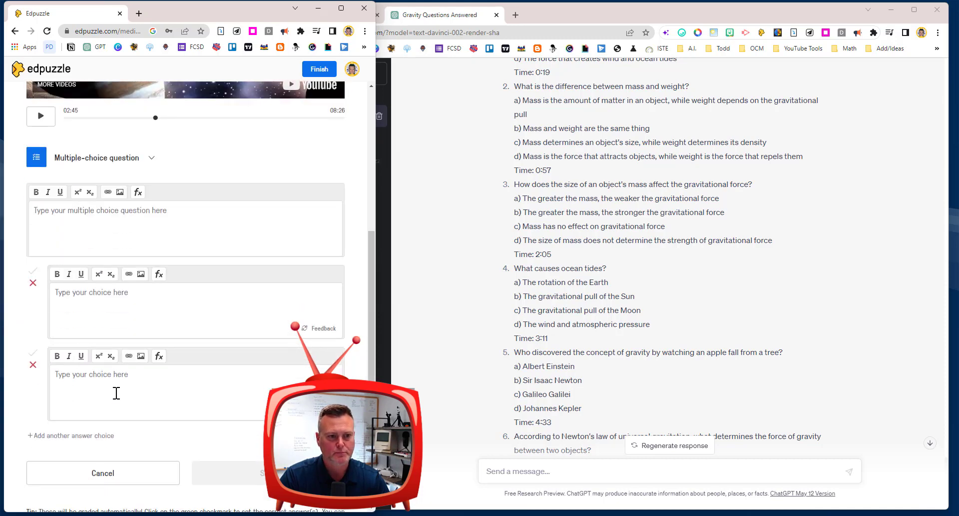
Step: Copy ChatGPT's question 3, "How does the size of an object's mass affect the gravitational force?", into the Edpuzzle question text
{"action": "left_click_drag", "start_coordinate": [516, 183], "coordinate": [764, 187]}
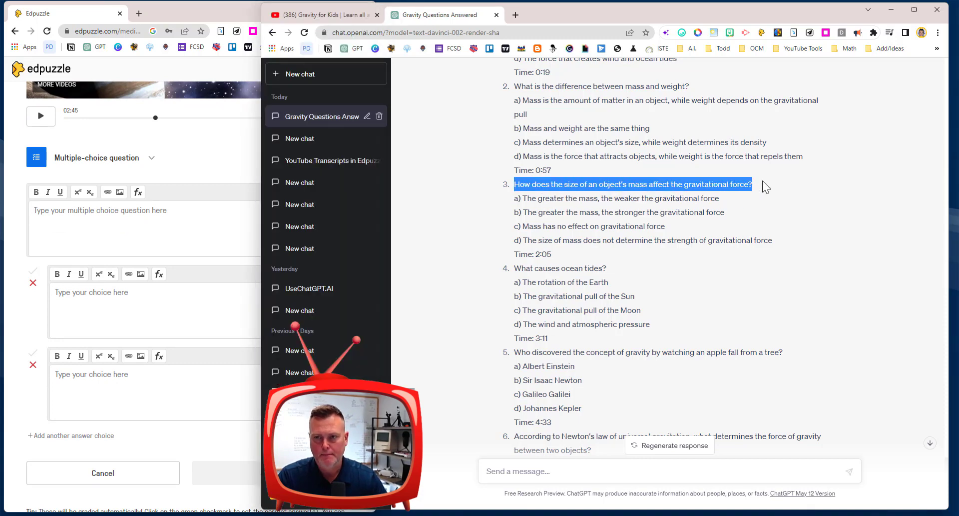
{"action": "key", "text": "ctrl+c"}
{"action": "left_click", "coordinate": [84, 215]}
{"action": "key", "text": "ctrl+v"}
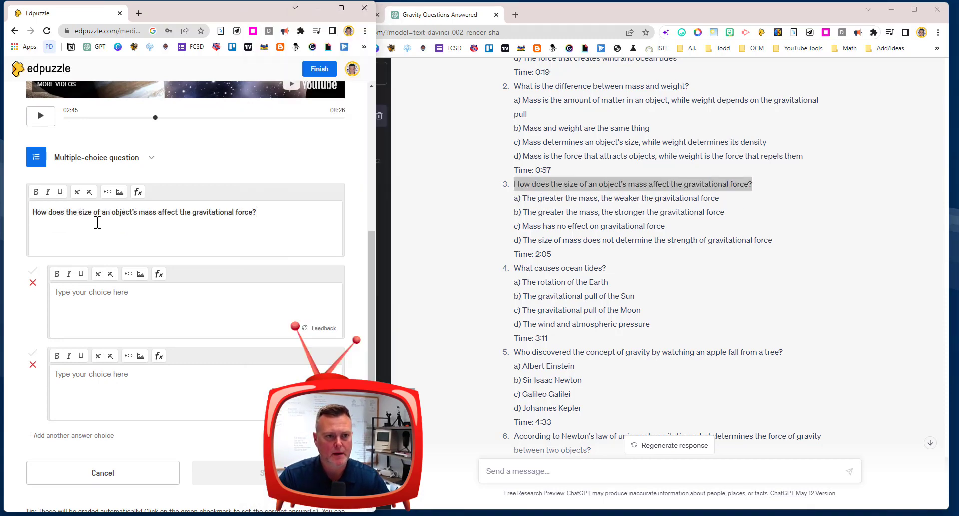
Step: Copy question 3's options "a) The greater the mass, the weaker the gravitational force" and "b) The greater the mass, the stronger the gravitational force" into the two answer choices
{"action": "left_click", "coordinate": [548, 197]}
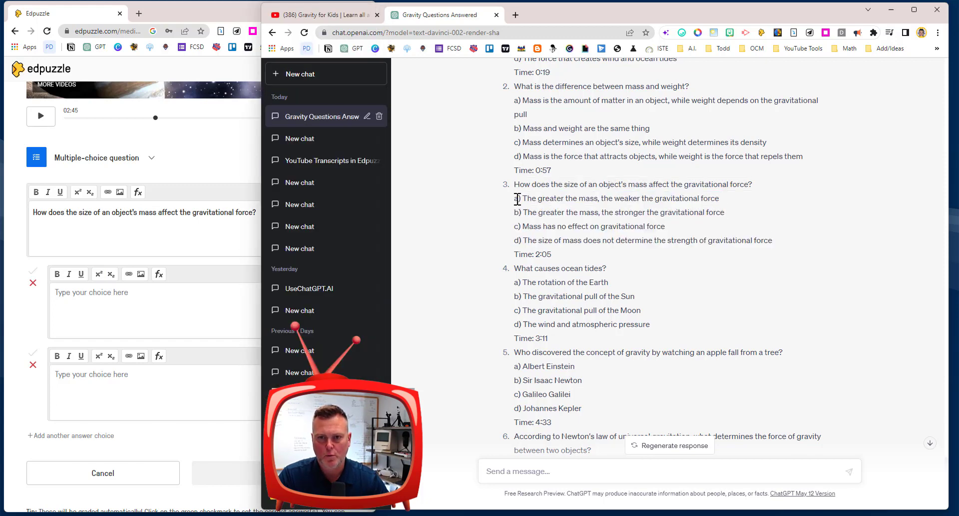
{"action": "left_click_drag", "start_coordinate": [517, 199], "coordinate": [740, 202]}
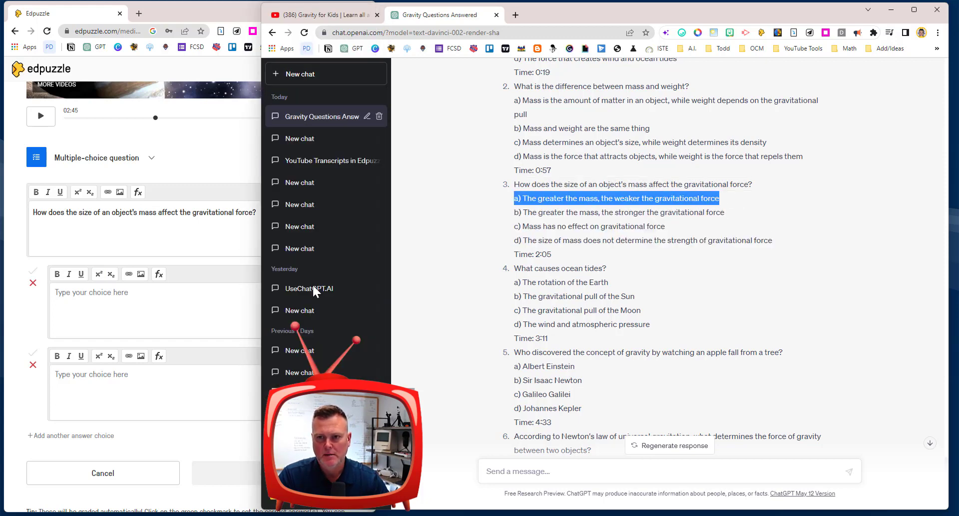
{"action": "key", "text": "ctrl+c"}
{"action": "left_click", "coordinate": [92, 294]}
{"action": "key", "text": "ctrl+v"}
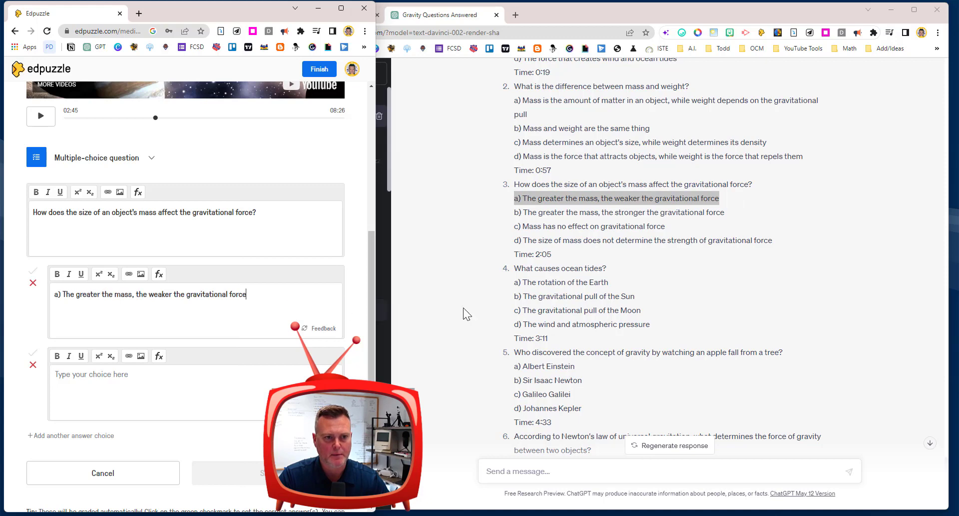
{"action": "left_click_drag", "start_coordinate": [516, 212], "coordinate": [725, 213]}
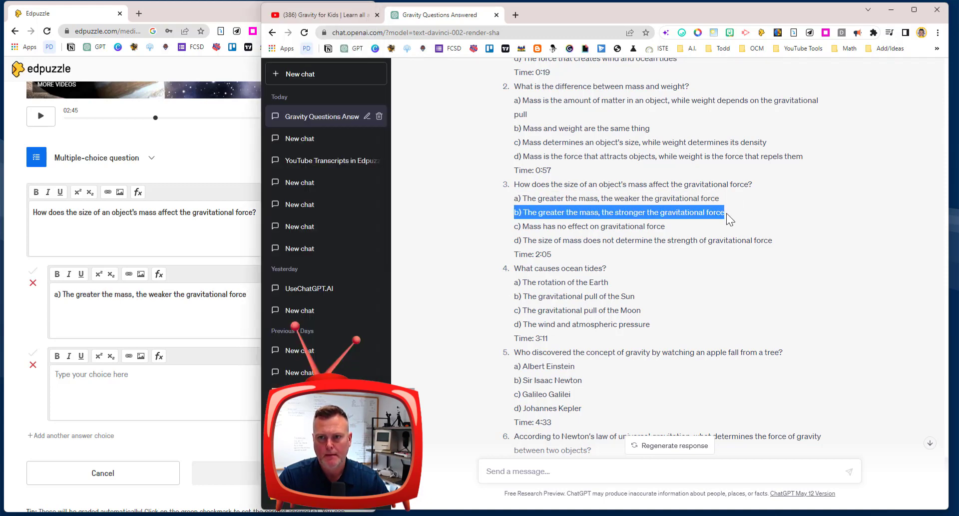
{"action": "key", "text": "ctrl+c"}
{"action": "left_click", "coordinate": [80, 384]}
{"action": "key", "text": "ctrl+v"}
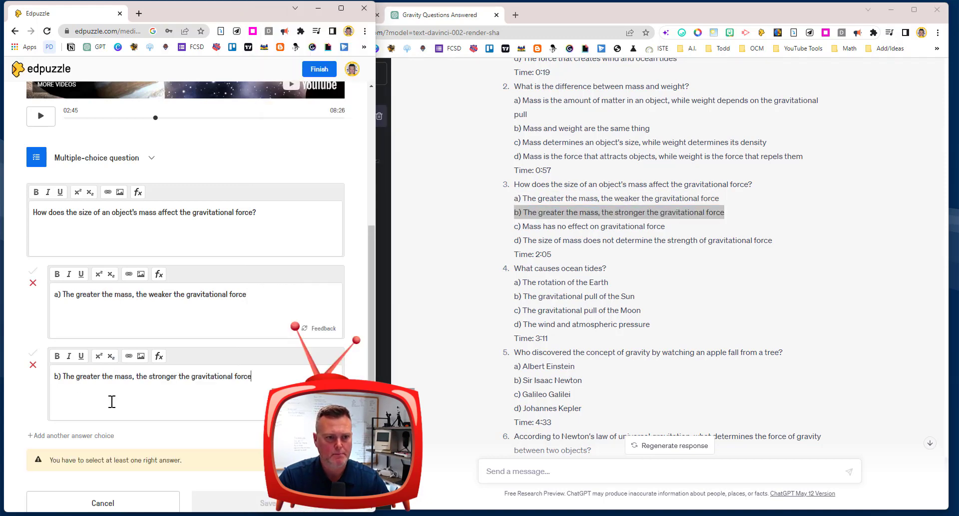
Step: Mark choice b as the correct answer and add a third choice copied from ChatGPT, "c) Mass has no effect on gravitational force"
{"action": "left_click", "coordinate": [33, 353]}
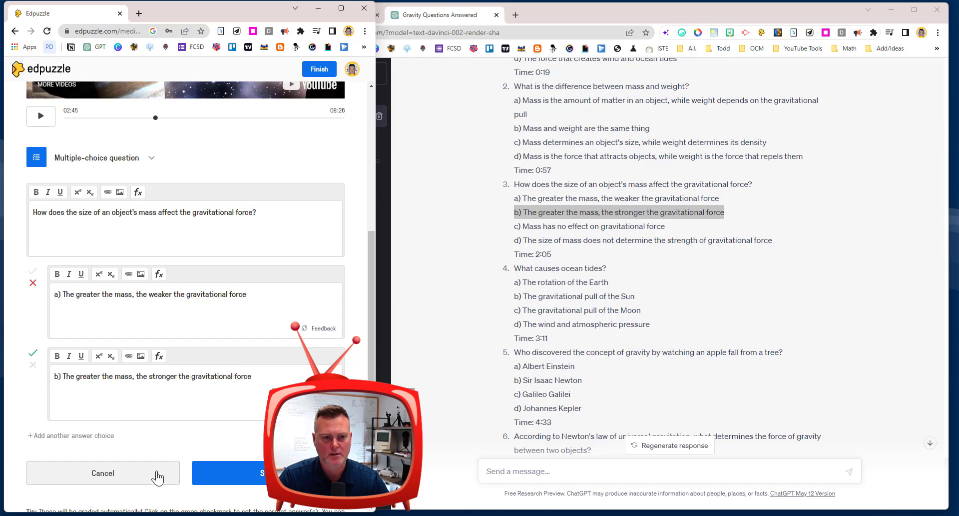
{"action": "left_click", "coordinate": [74, 435]}
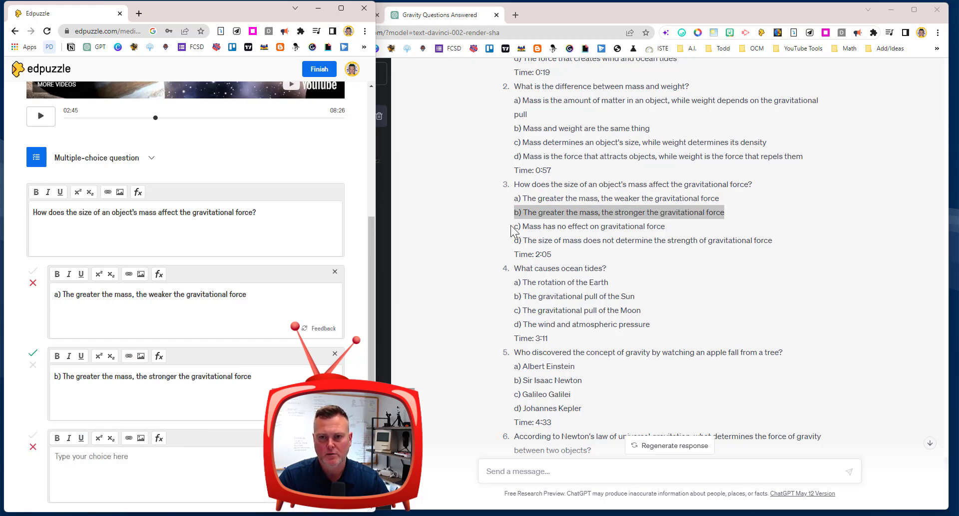
{"action": "left_click_drag", "start_coordinate": [515, 227], "coordinate": [677, 235]}
{"action": "key", "text": "ctrl+c"}
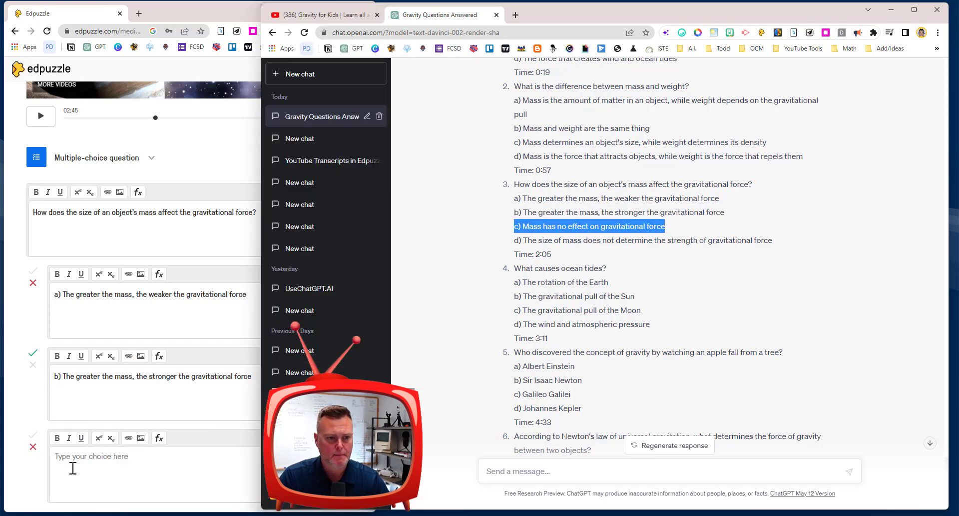
{"action": "left_click", "coordinate": [75, 455]}
{"action": "key", "text": "ctrl+v"}
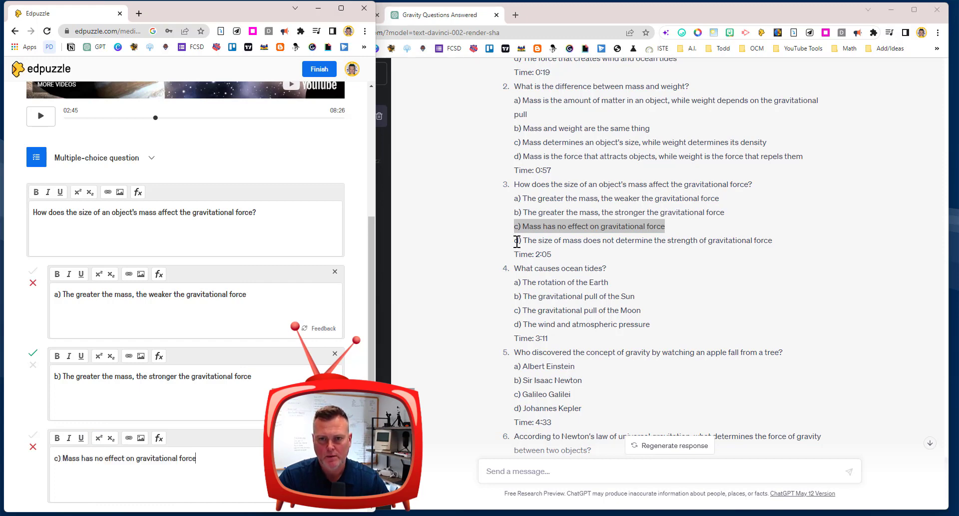
Step: Add a fourth answer choice copied from ChatGPT, "d) The size of mass does not determine the strength of gravitational force"
{"action": "left_click_drag", "start_coordinate": [515, 241], "coordinate": [793, 256]}
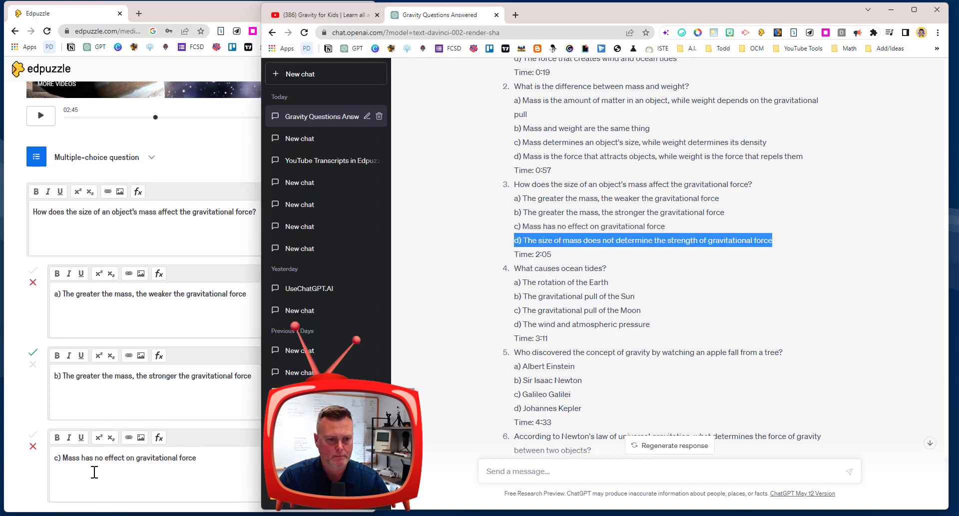
{"action": "scroll", "coordinate": [115, 450], "scroll_direction": "down", "scroll_amount": 2}
{"action": "left_click", "coordinate": [95, 416]}
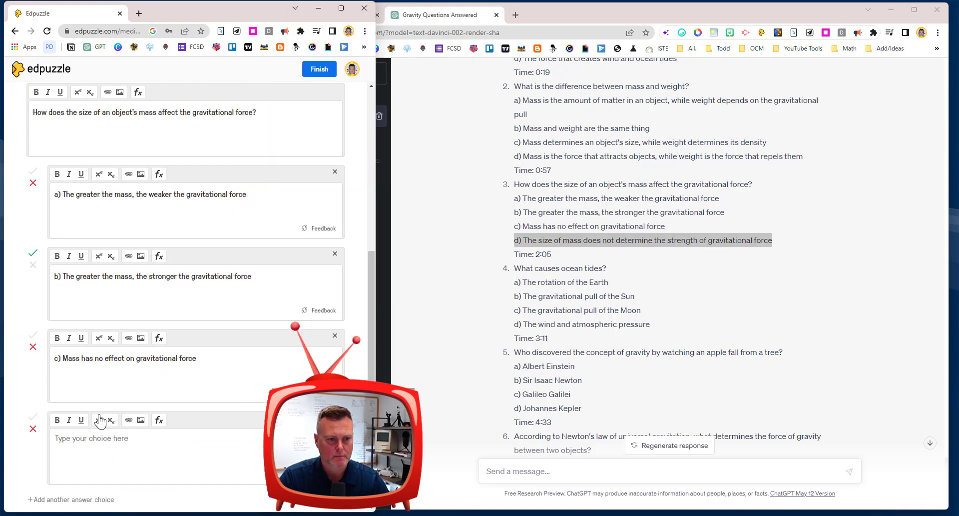
{"action": "left_click", "coordinate": [89, 447]}
{"action": "key", "text": "ctrl+v"}
Step: Review the completed multiple-choice question about mass and gravitational force at 02:45 and save it
{"action": "scroll", "coordinate": [108, 446], "scroll_direction": "up", "scroll_amount": 3}
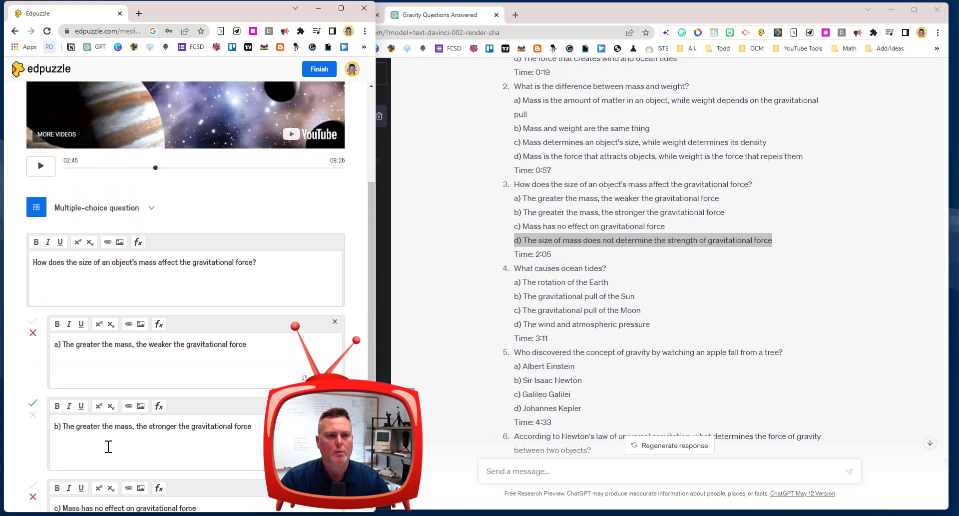
{"action": "scroll", "coordinate": [108, 445], "scroll_direction": "up", "scroll_amount": 3}
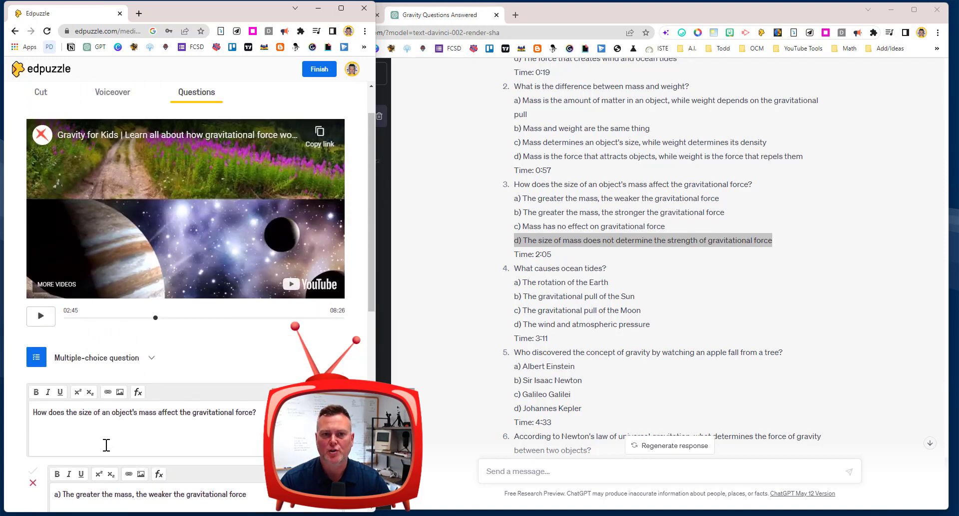
{"action": "scroll", "coordinate": [109, 437], "scroll_direction": "down", "scroll_amount": 8}
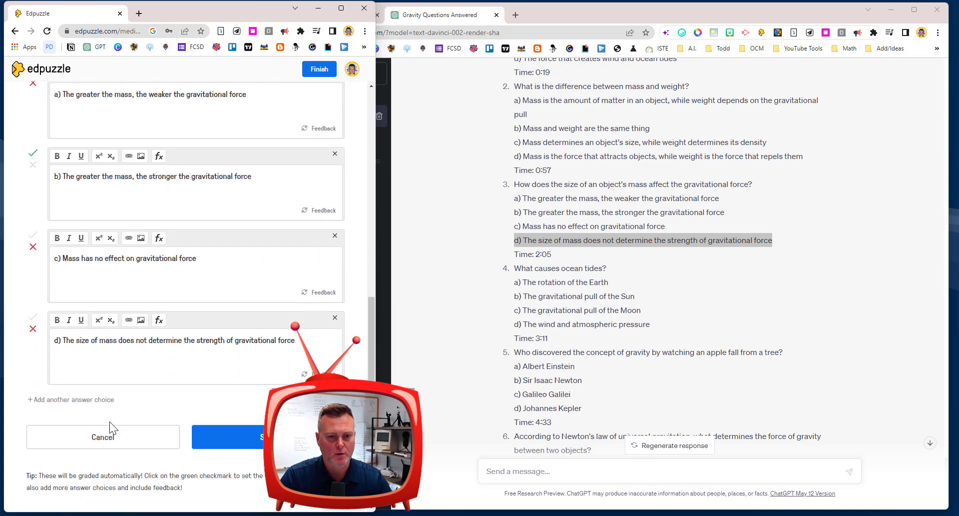
{"action": "left_click", "coordinate": [224, 440]}
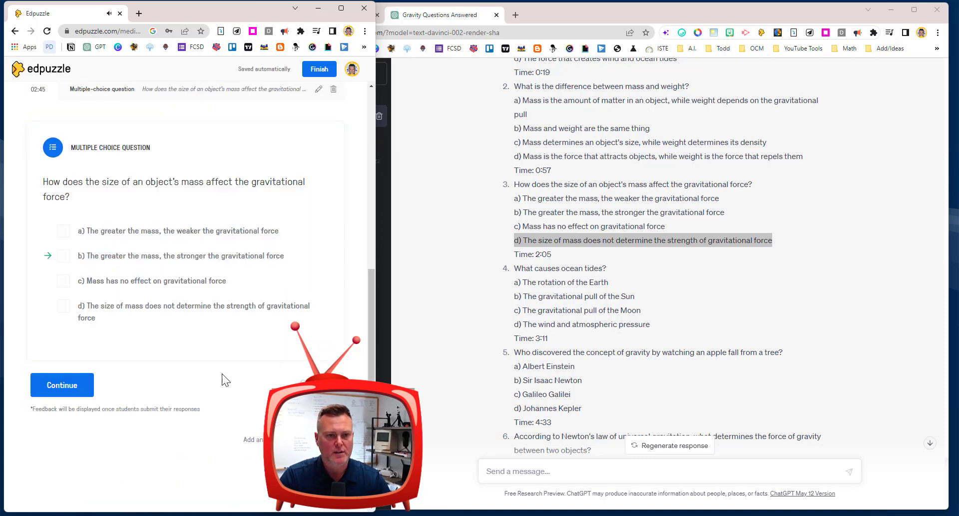